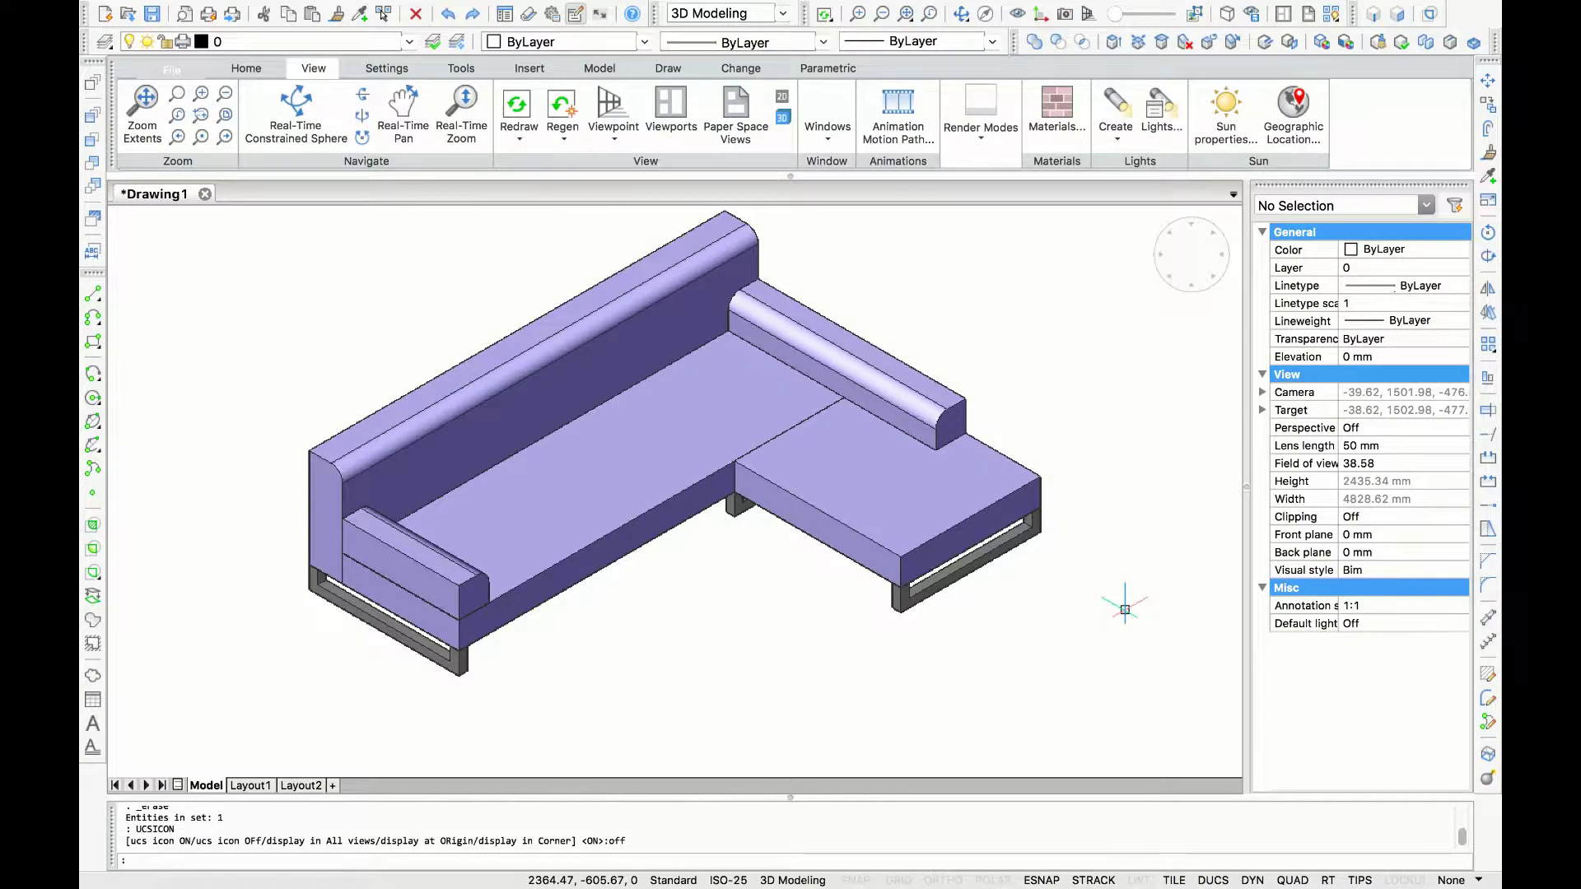
Step: Pan the view so the sofa sits slightly lower on screen
middle_click_drag(1076, 619, 1062, 623)
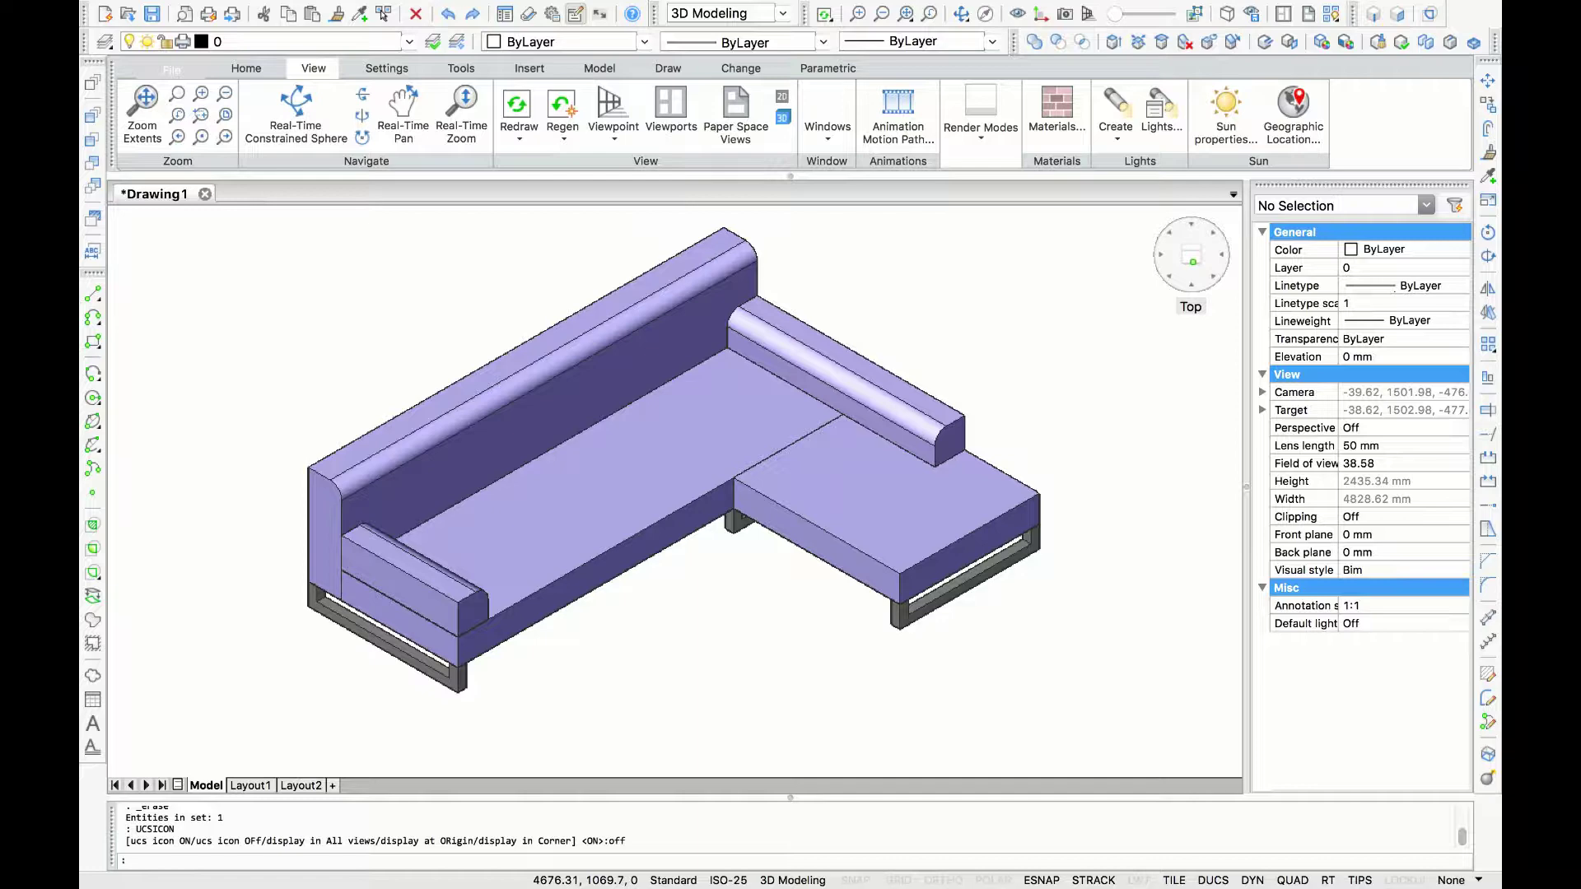
Step: Switch the sofa to the Top view and show the Model ribbon tools
left_click(1192, 257)
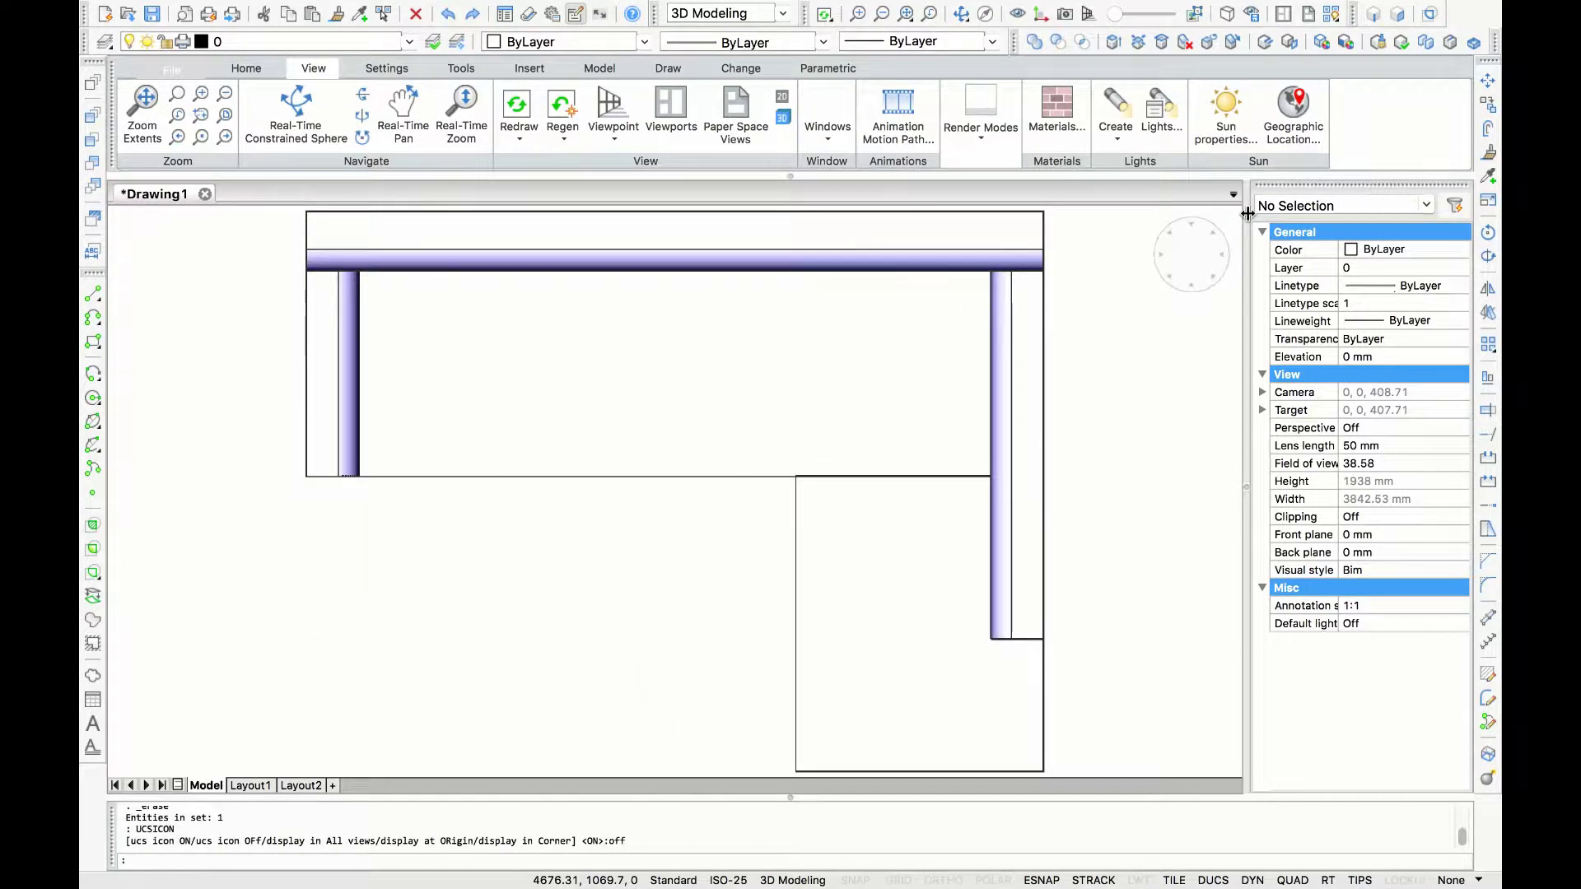
left_click(600, 68)
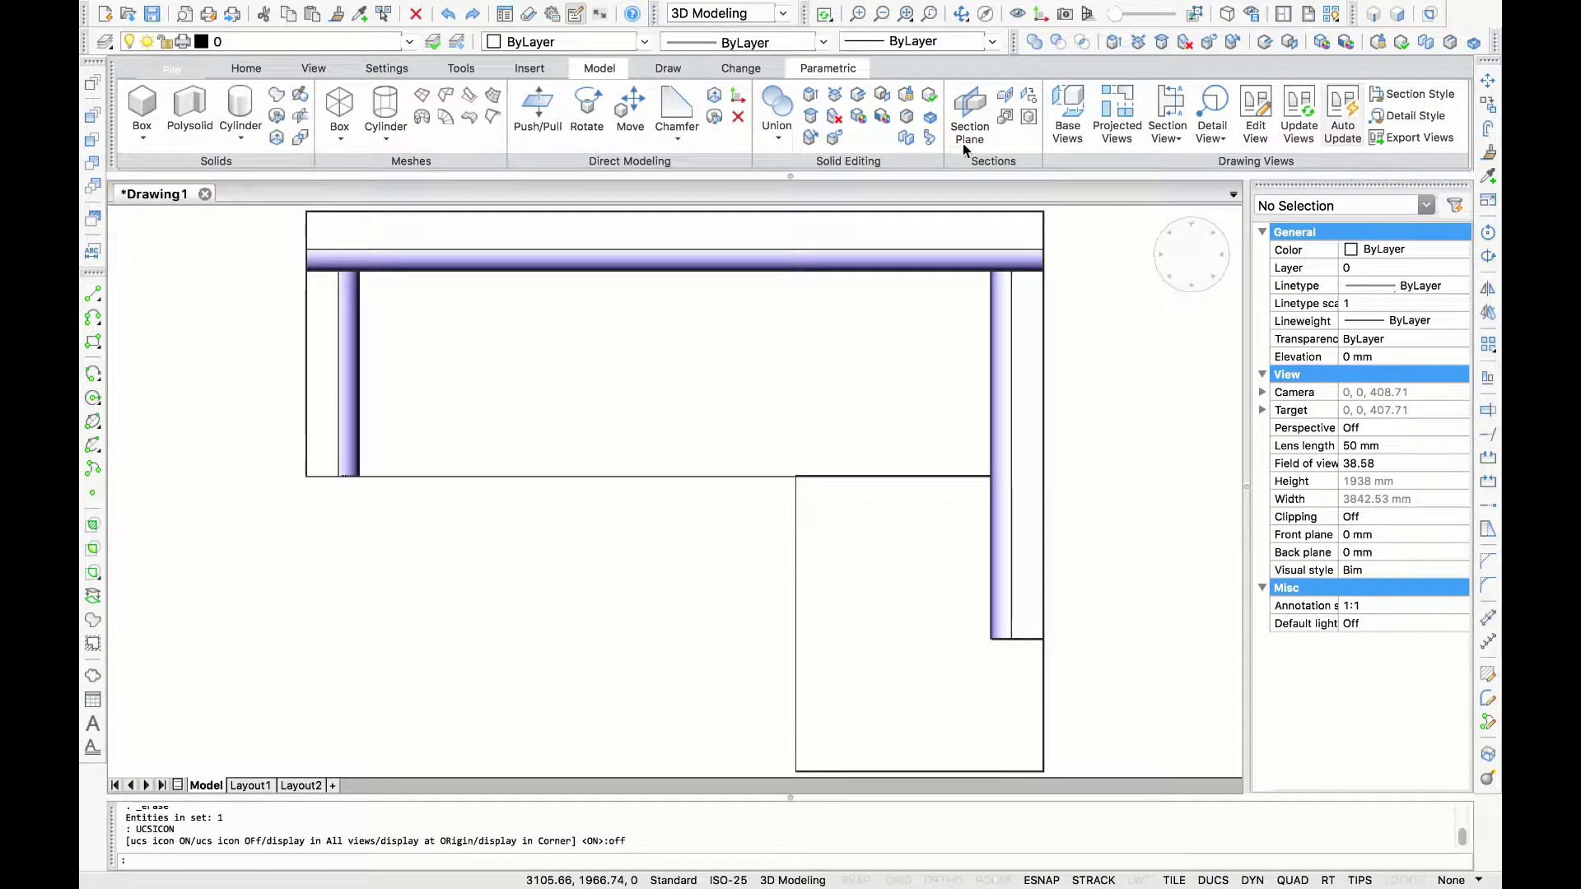
Step: Start Flatshot, keeping the insertion point set to Specify On-screen
left_click(1006, 116)
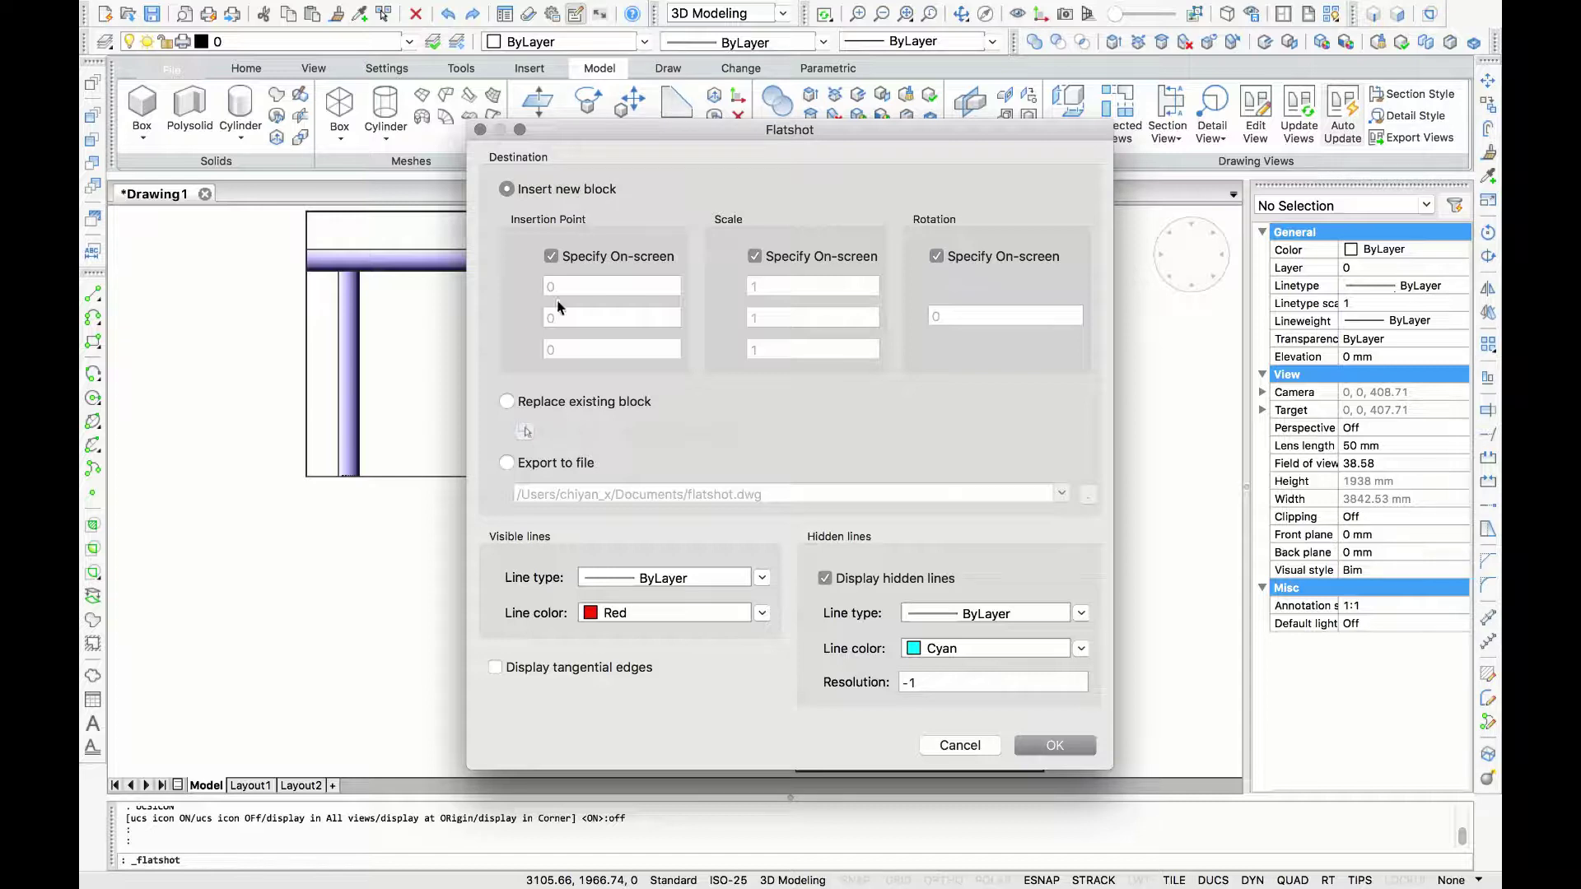
left_click(551, 259)
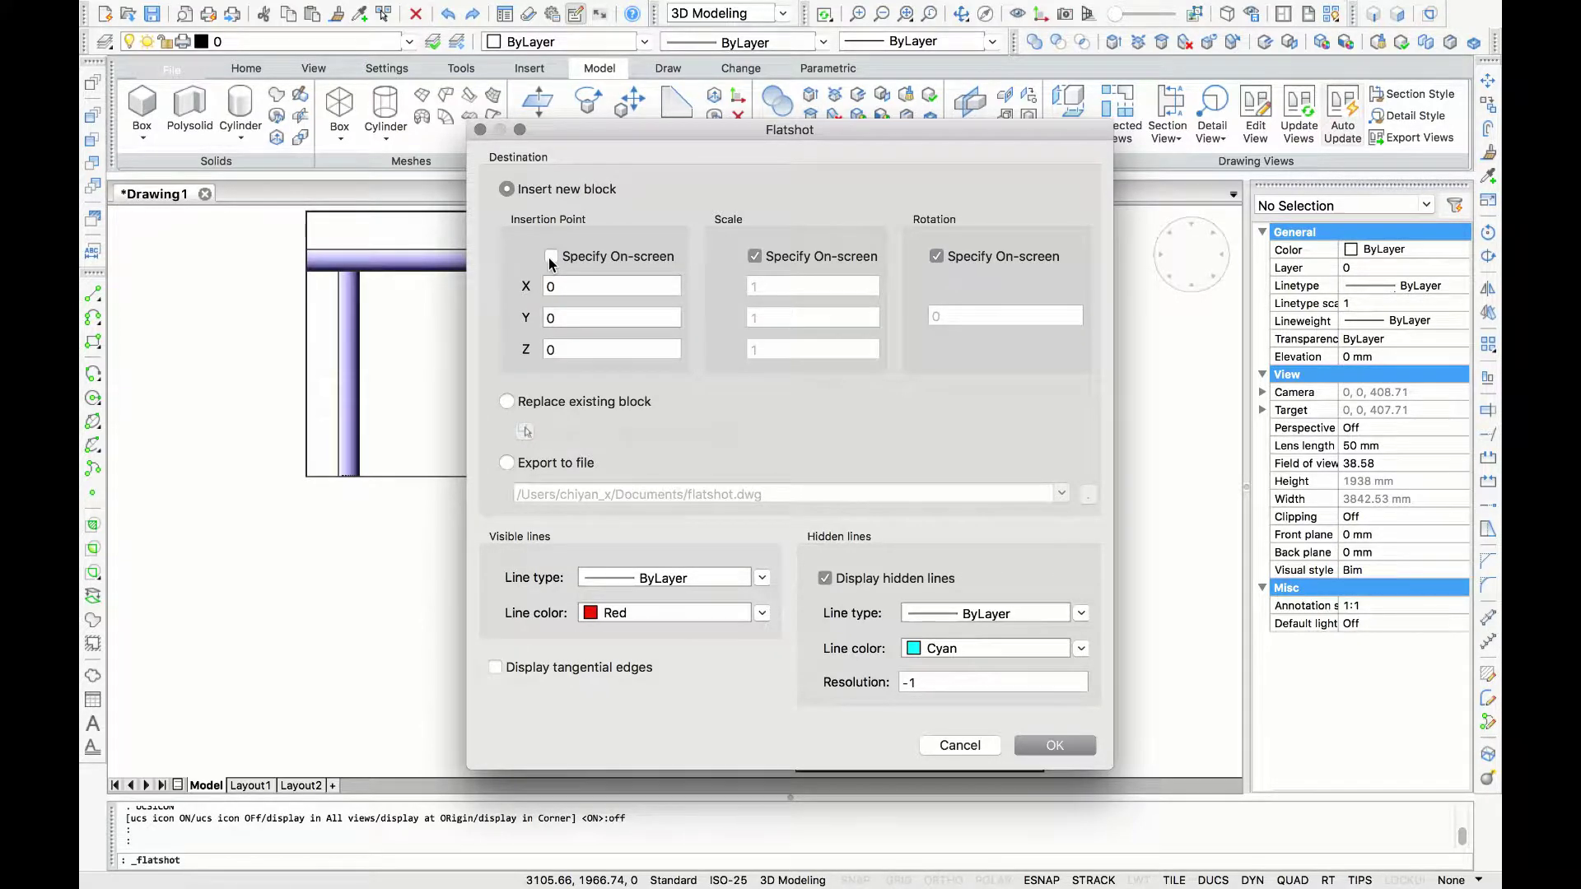
left_click(551, 259)
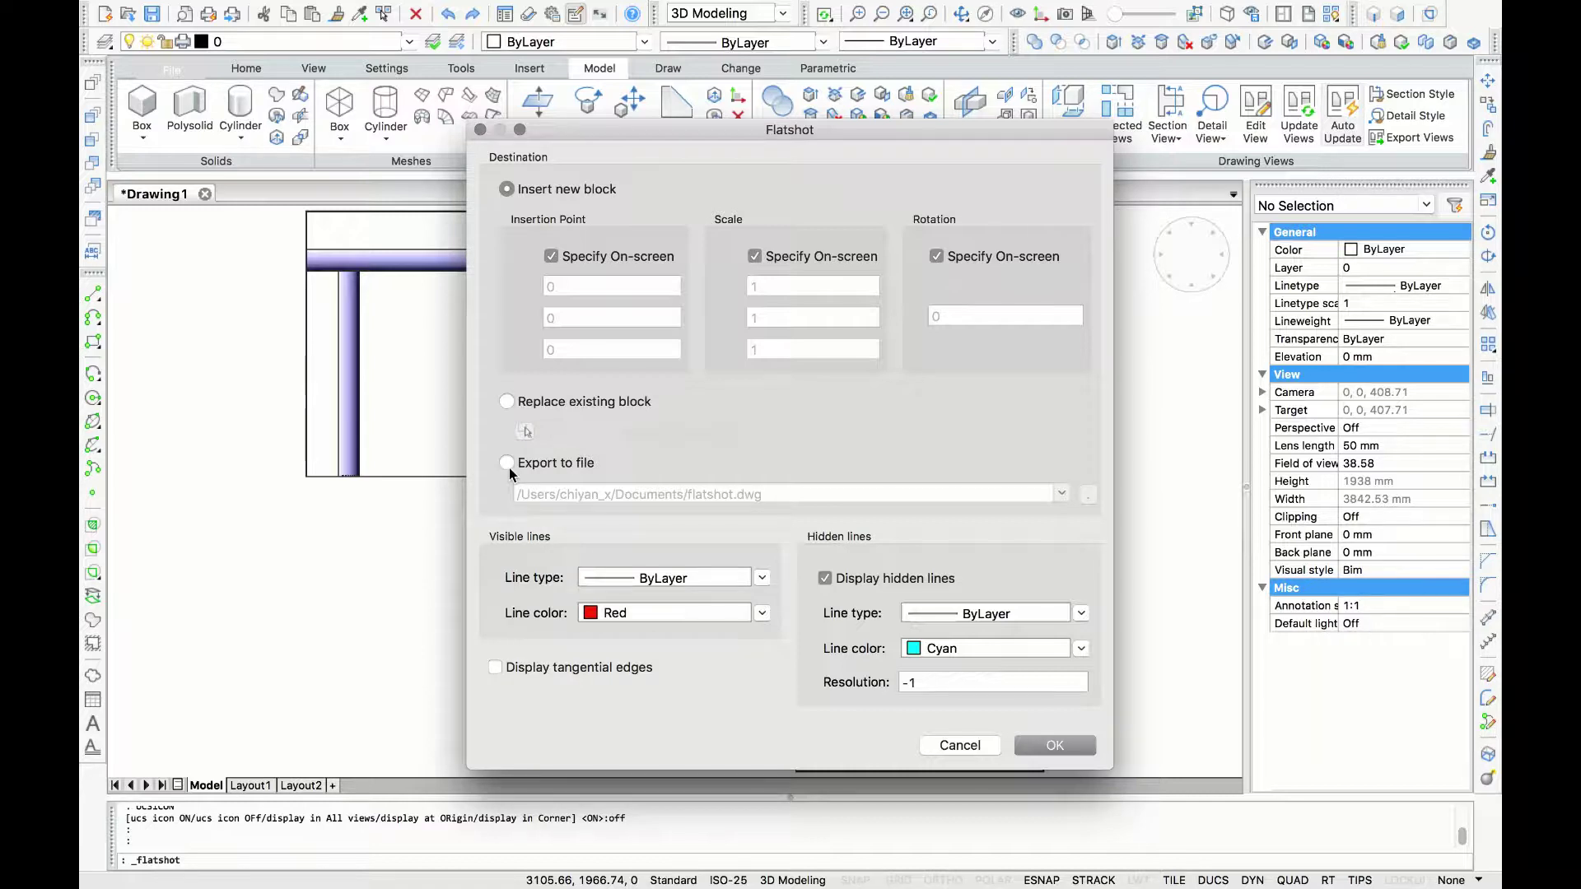
Step: Keep red as the colour for the flatshot's visible lines
left_click(762, 581)
left_click(762, 581)
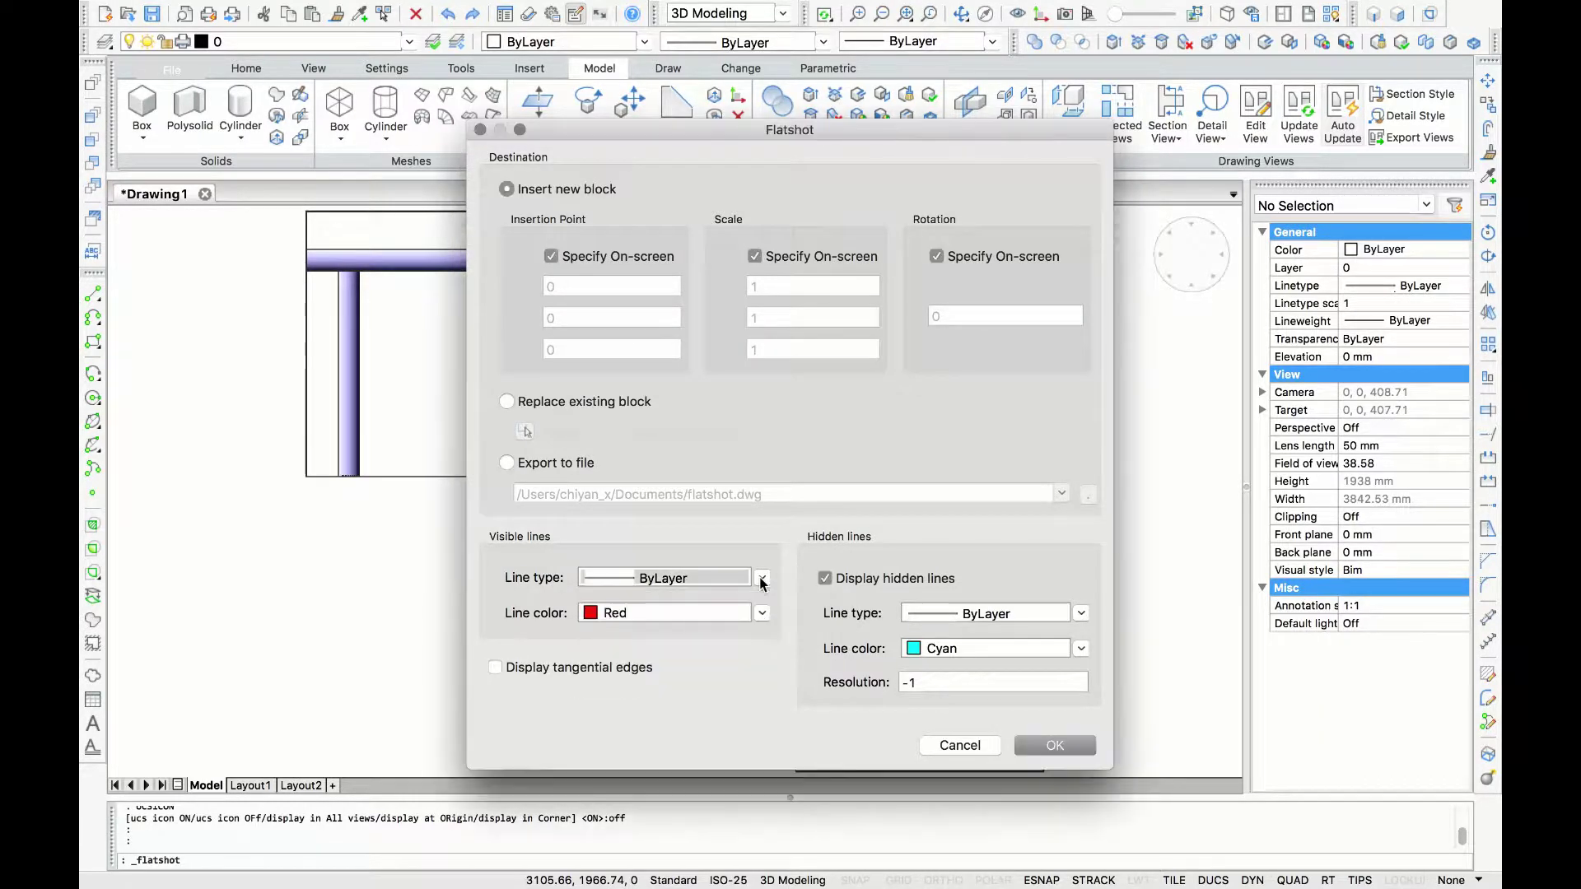
left_click(763, 616)
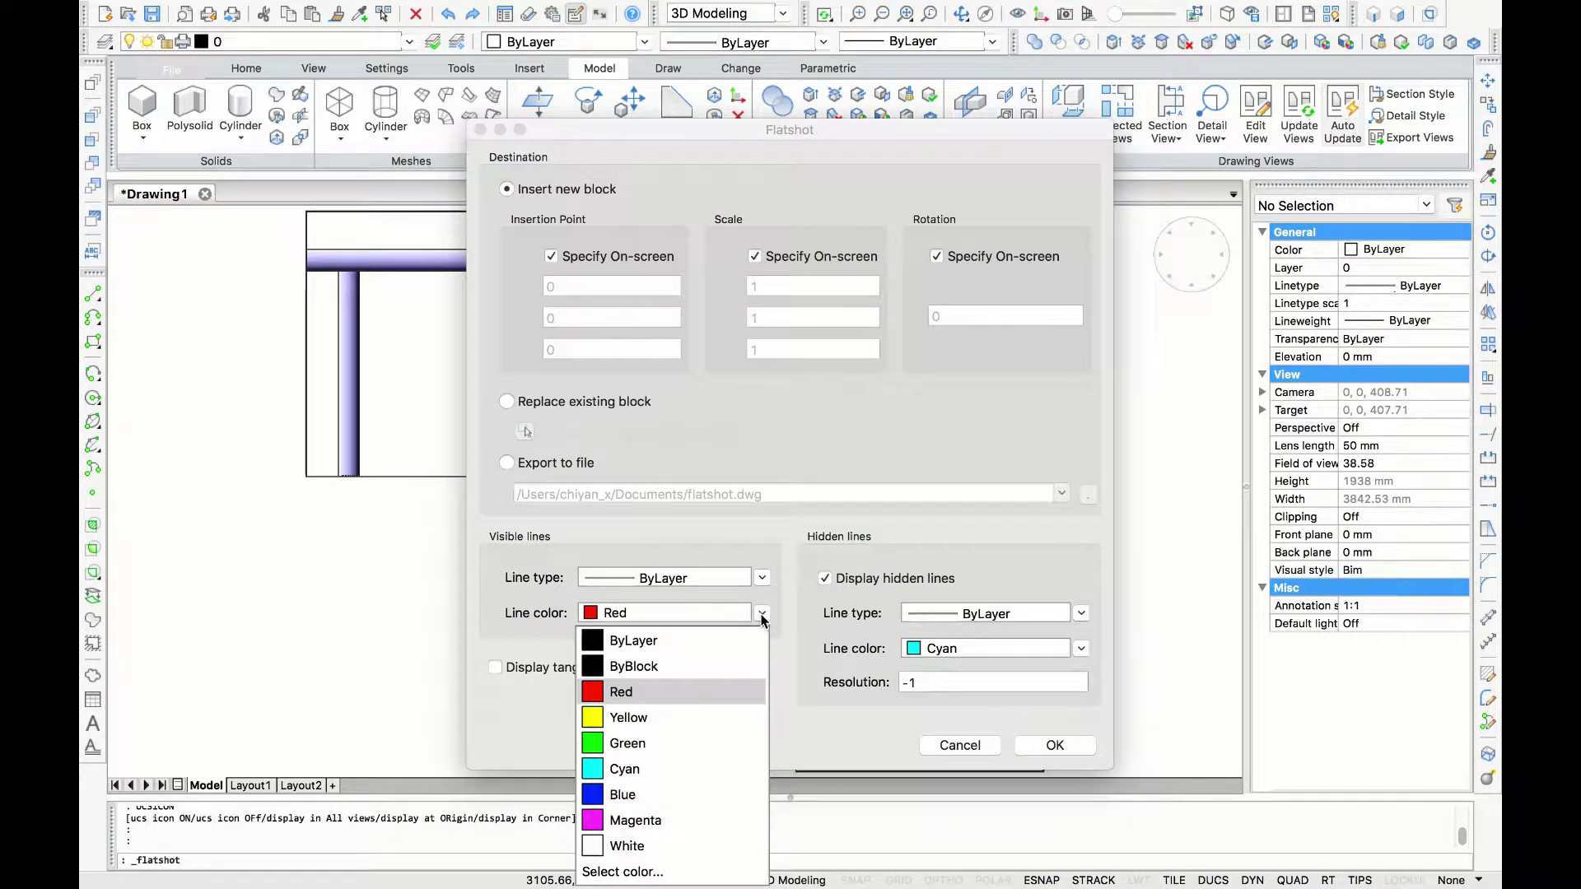
left_click(763, 616)
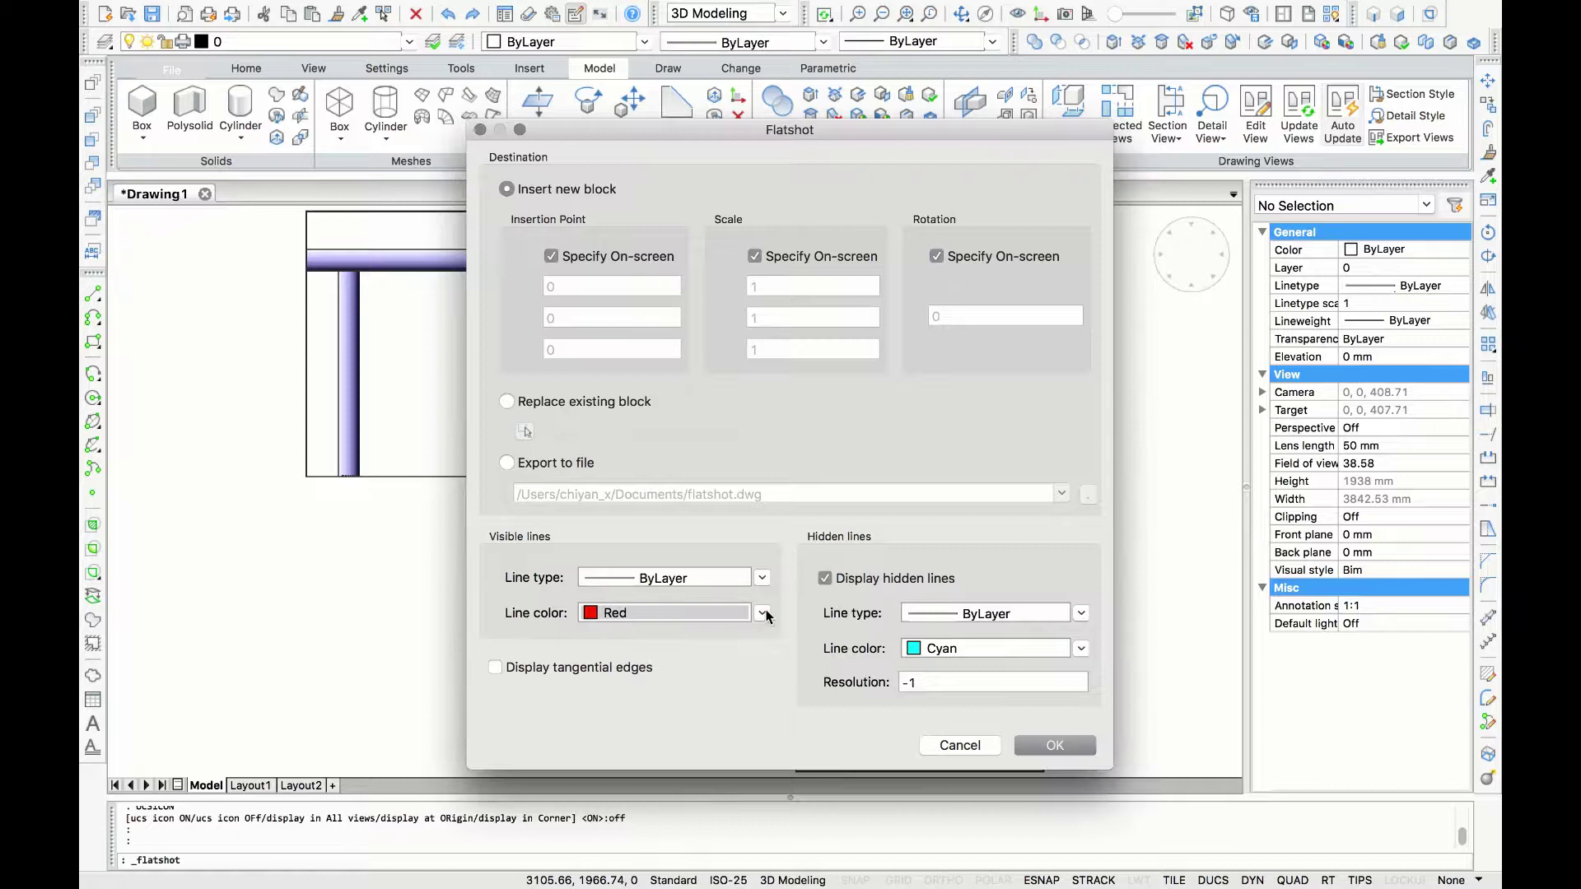
Step: Display hidden lines and load DASHED2 as their line type
left_click(828, 580)
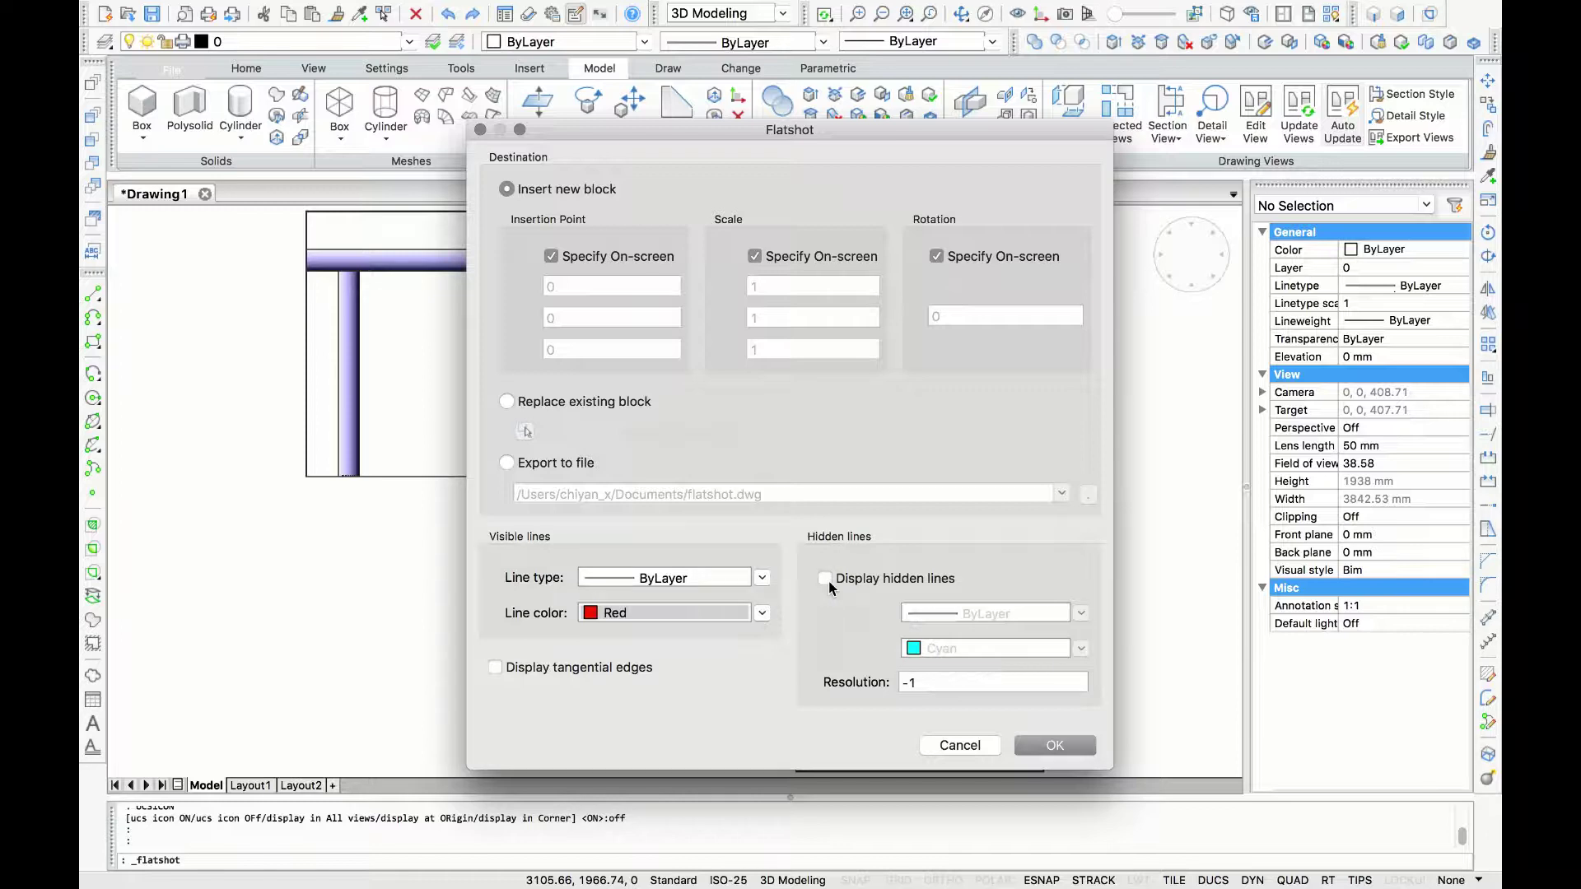
left_click(827, 579)
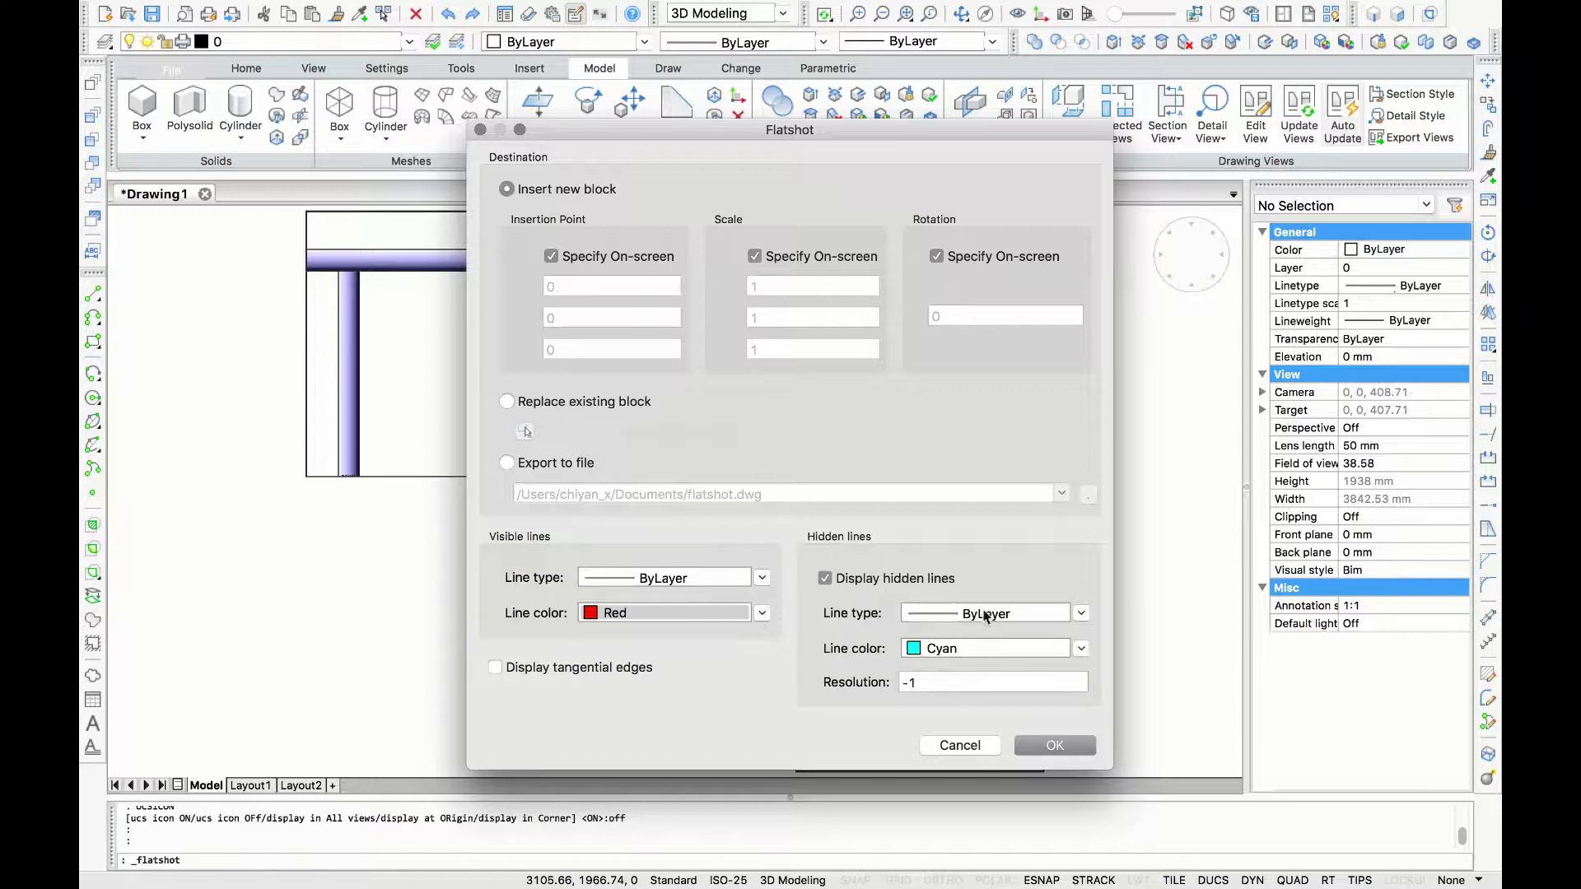
left_click(1081, 613)
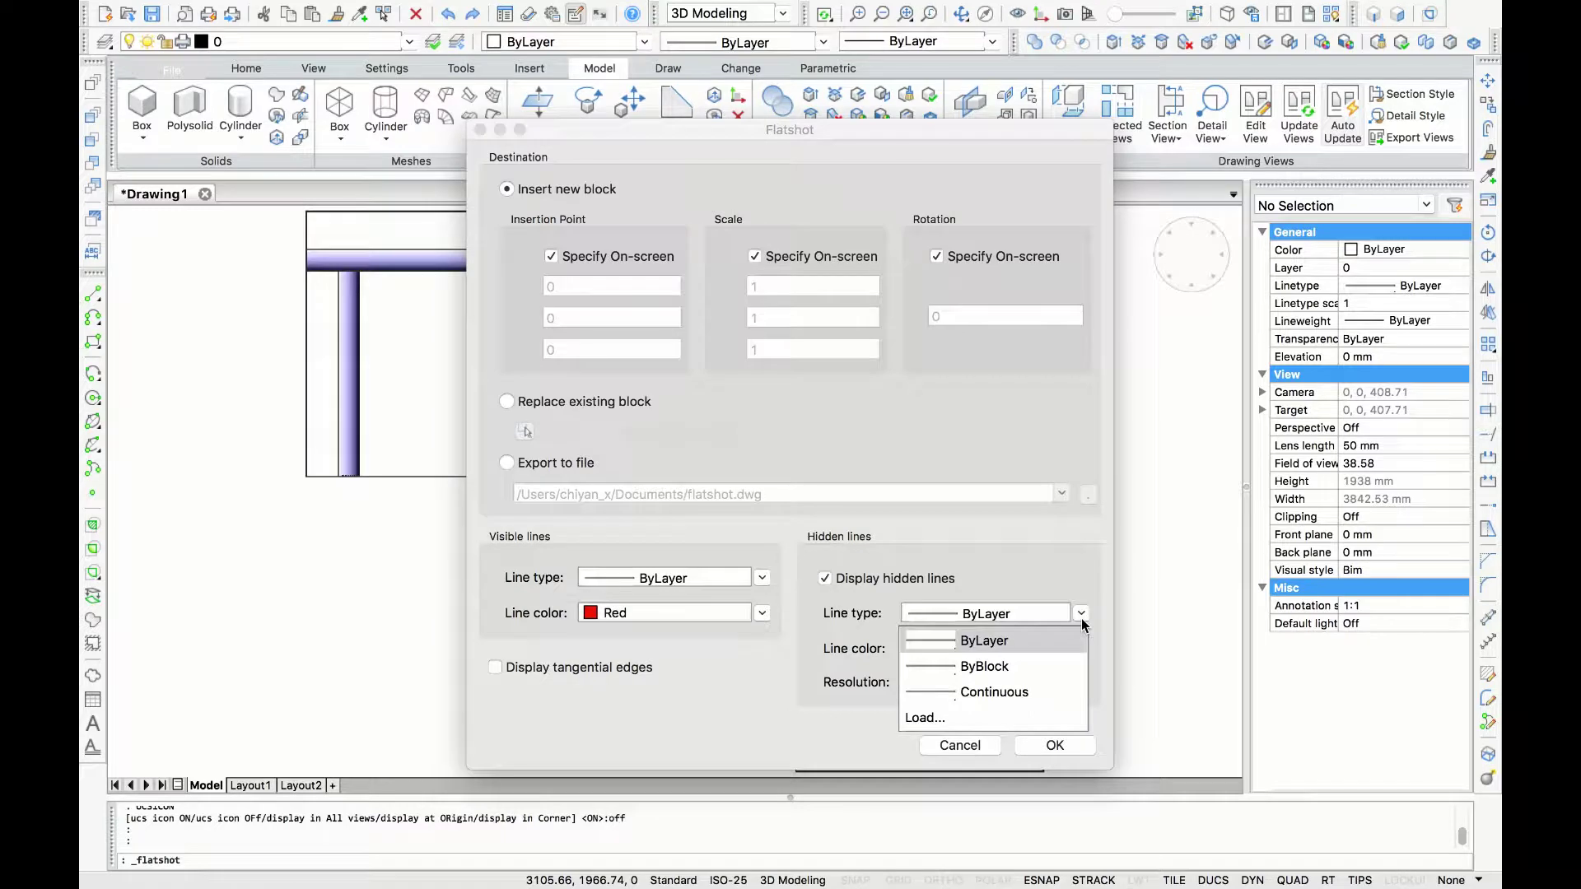
left_click(957, 716)
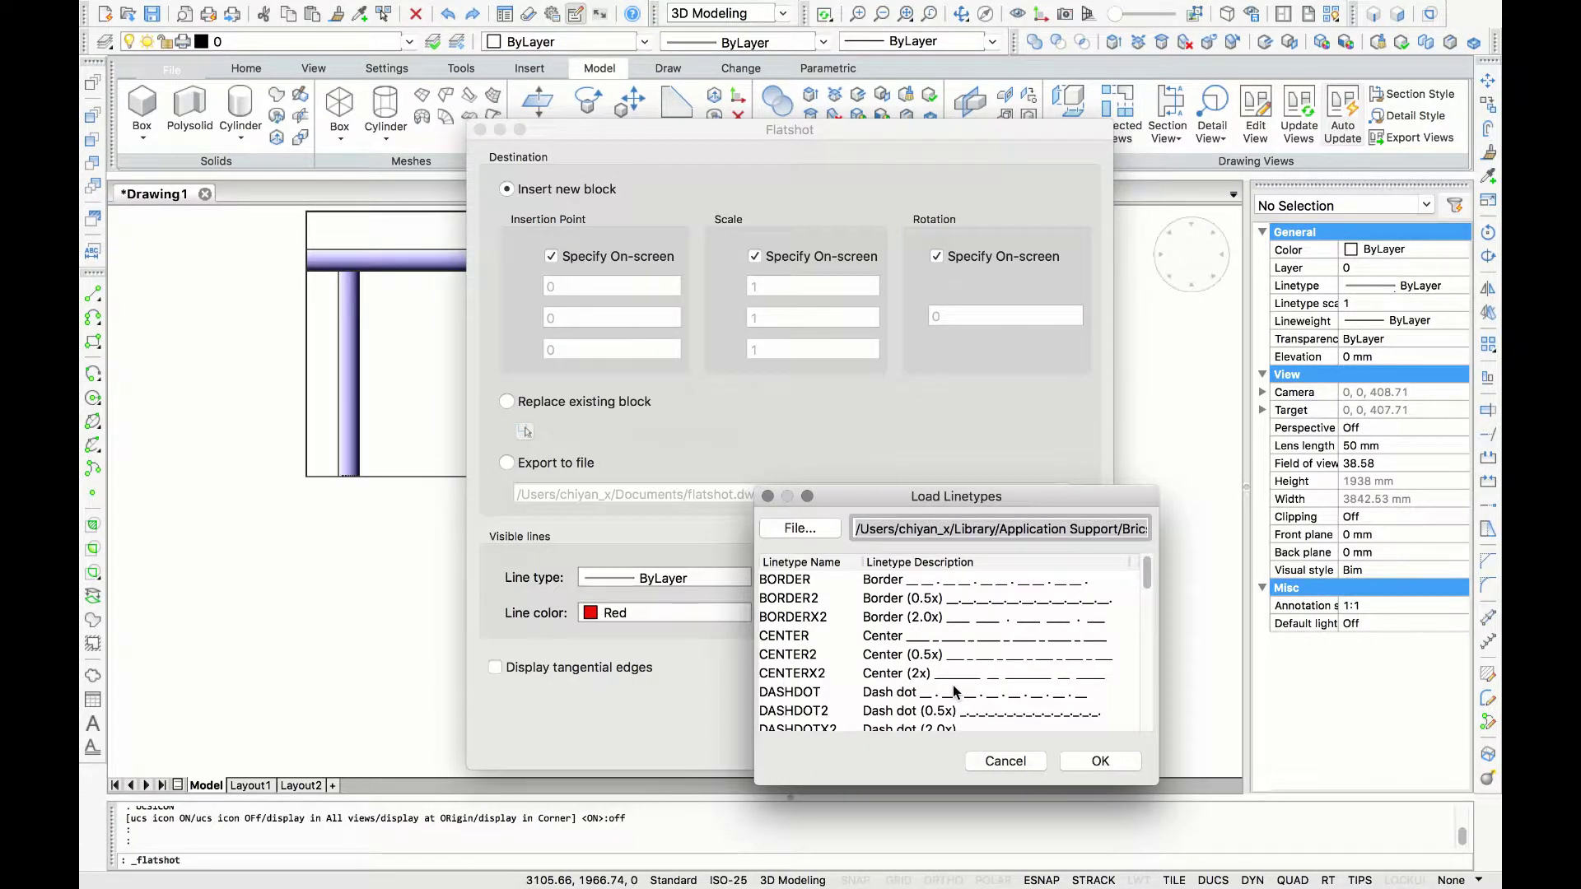
scroll(955, 691, "down", 2)
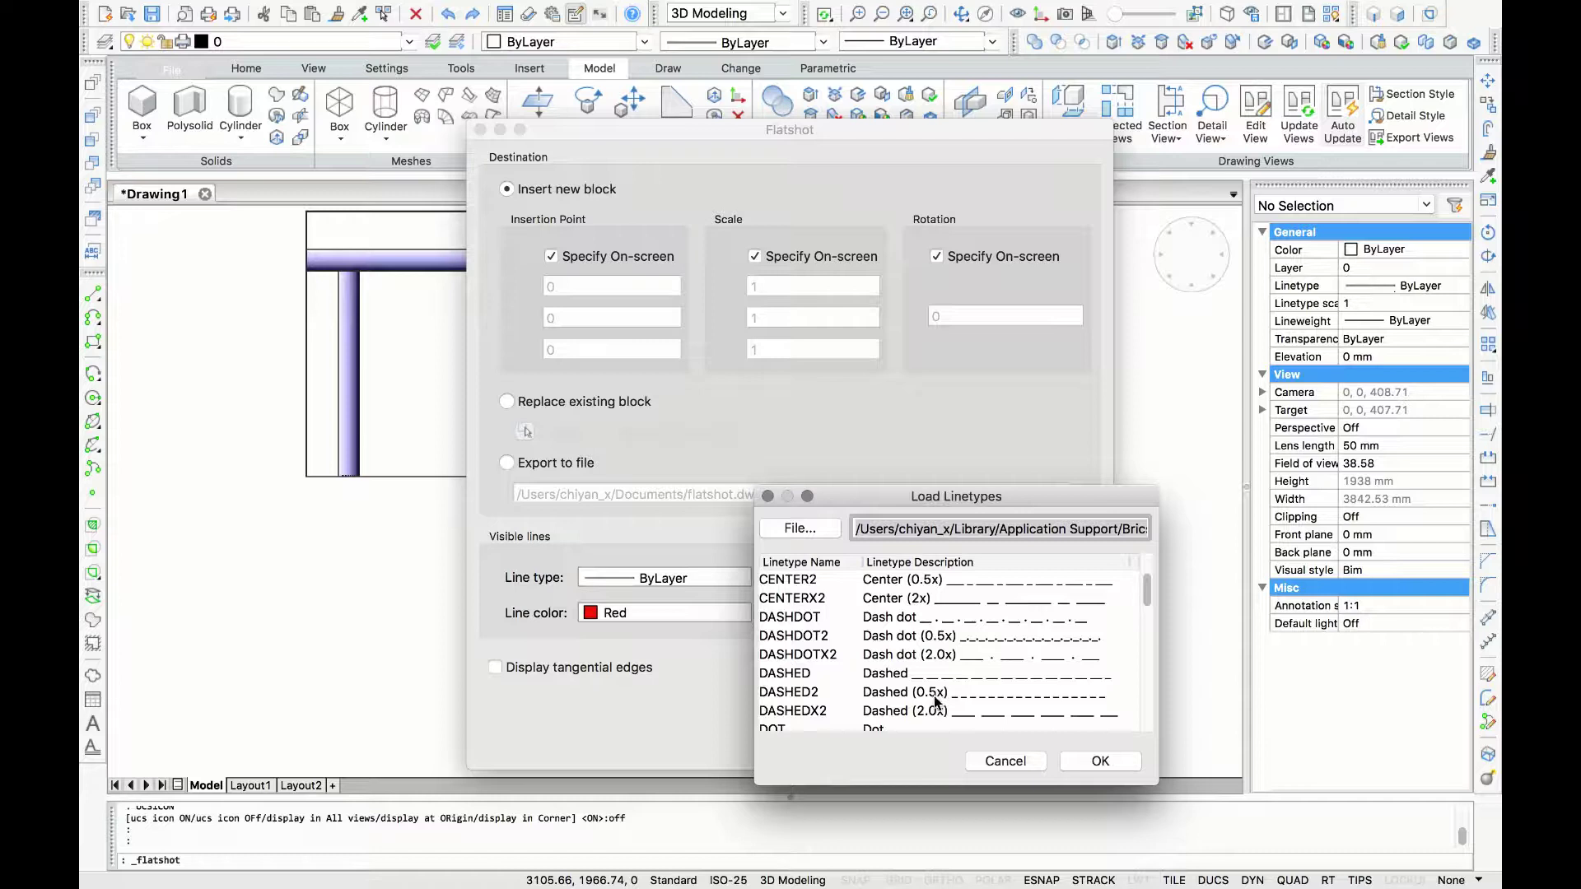
left_click(938, 696)
scroll(1011, 696, "down", 1)
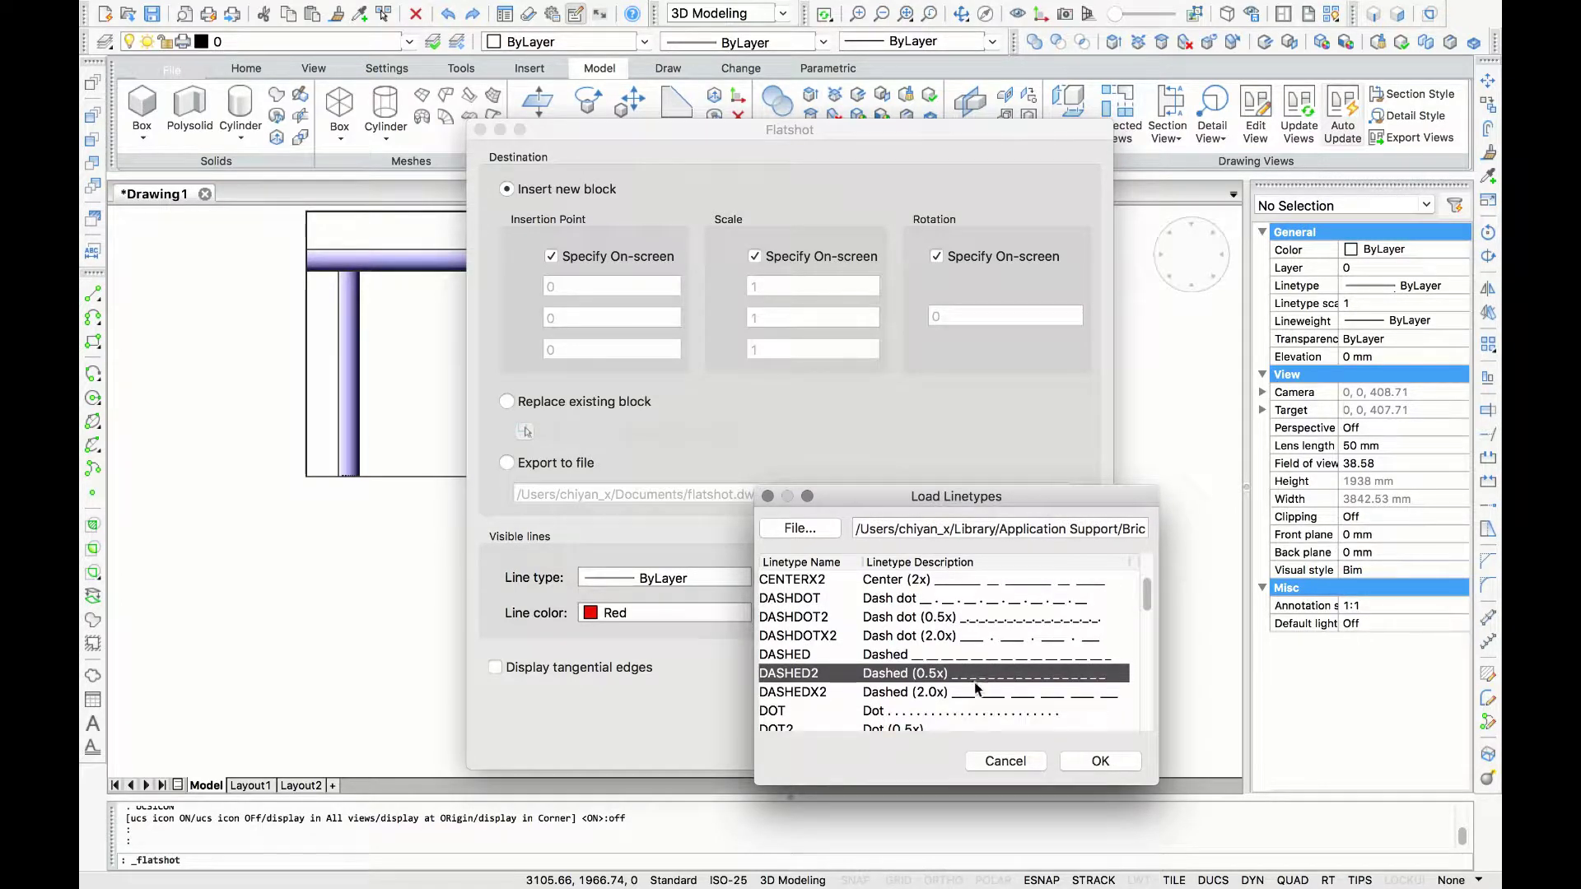
left_click(1085, 761)
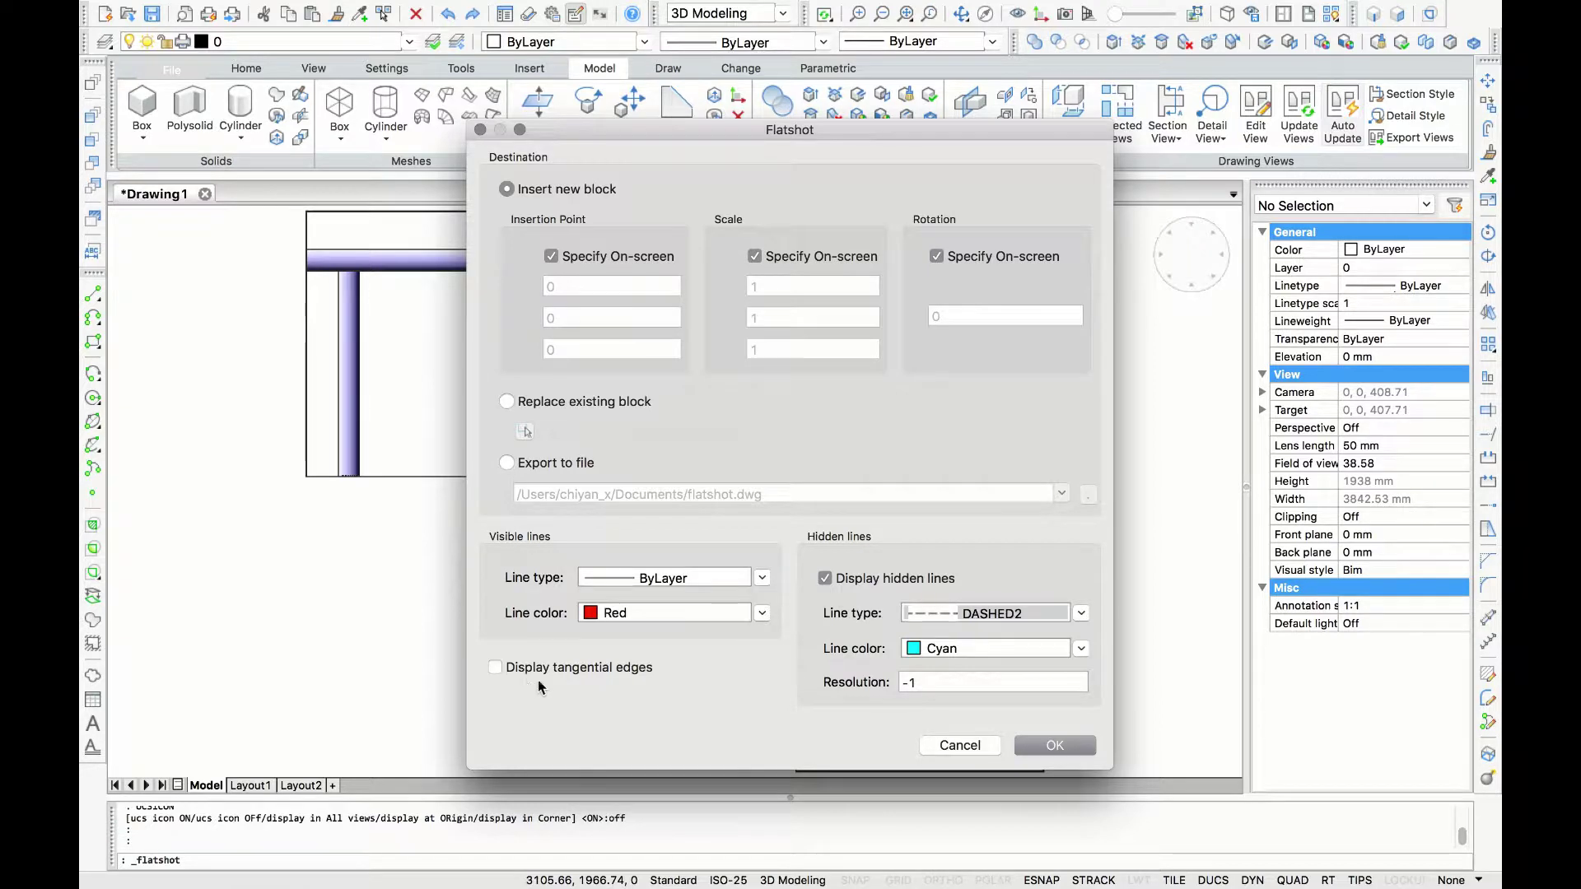
Step: Place the top-view flatshot right of the sofa at scale 1, rotation 0
left_click(1051, 749)
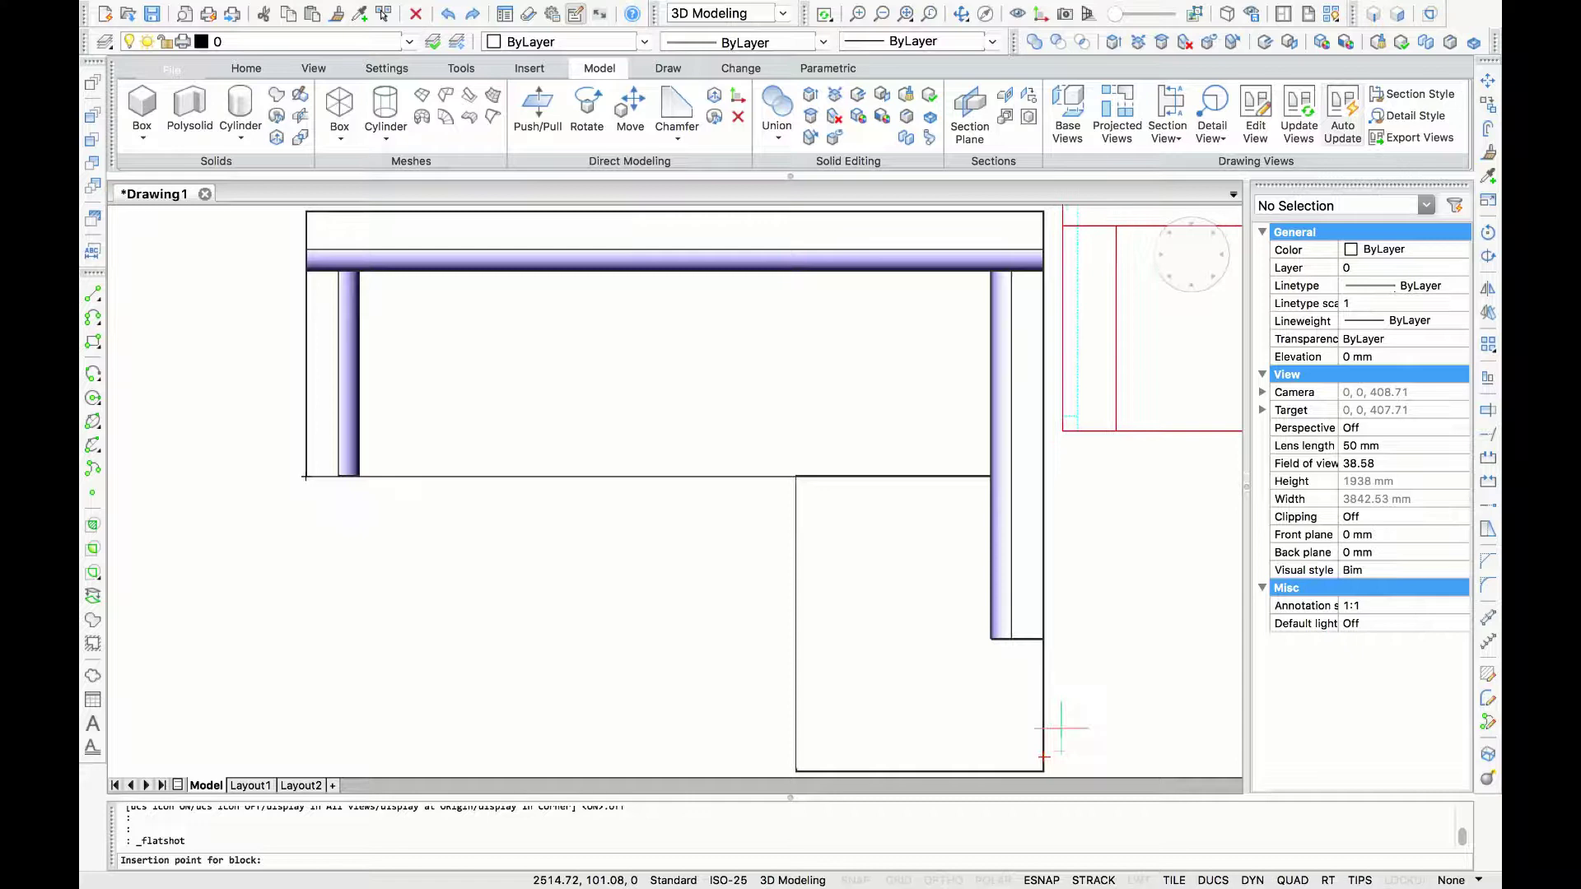
middle_click_drag(1058, 713, 587, 665)
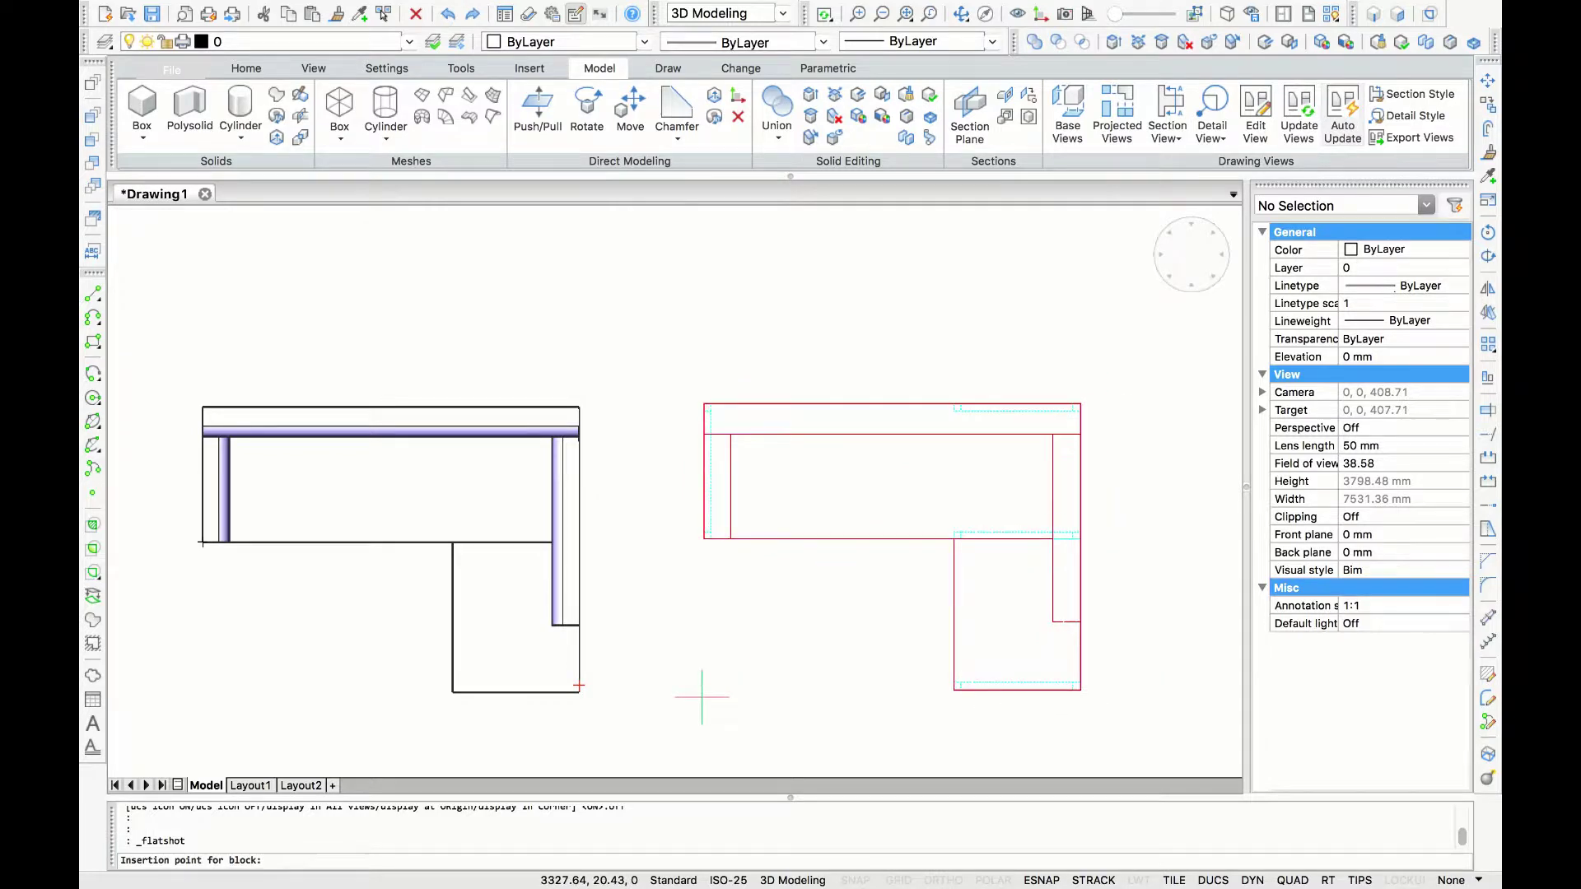
left_click(202, 543)
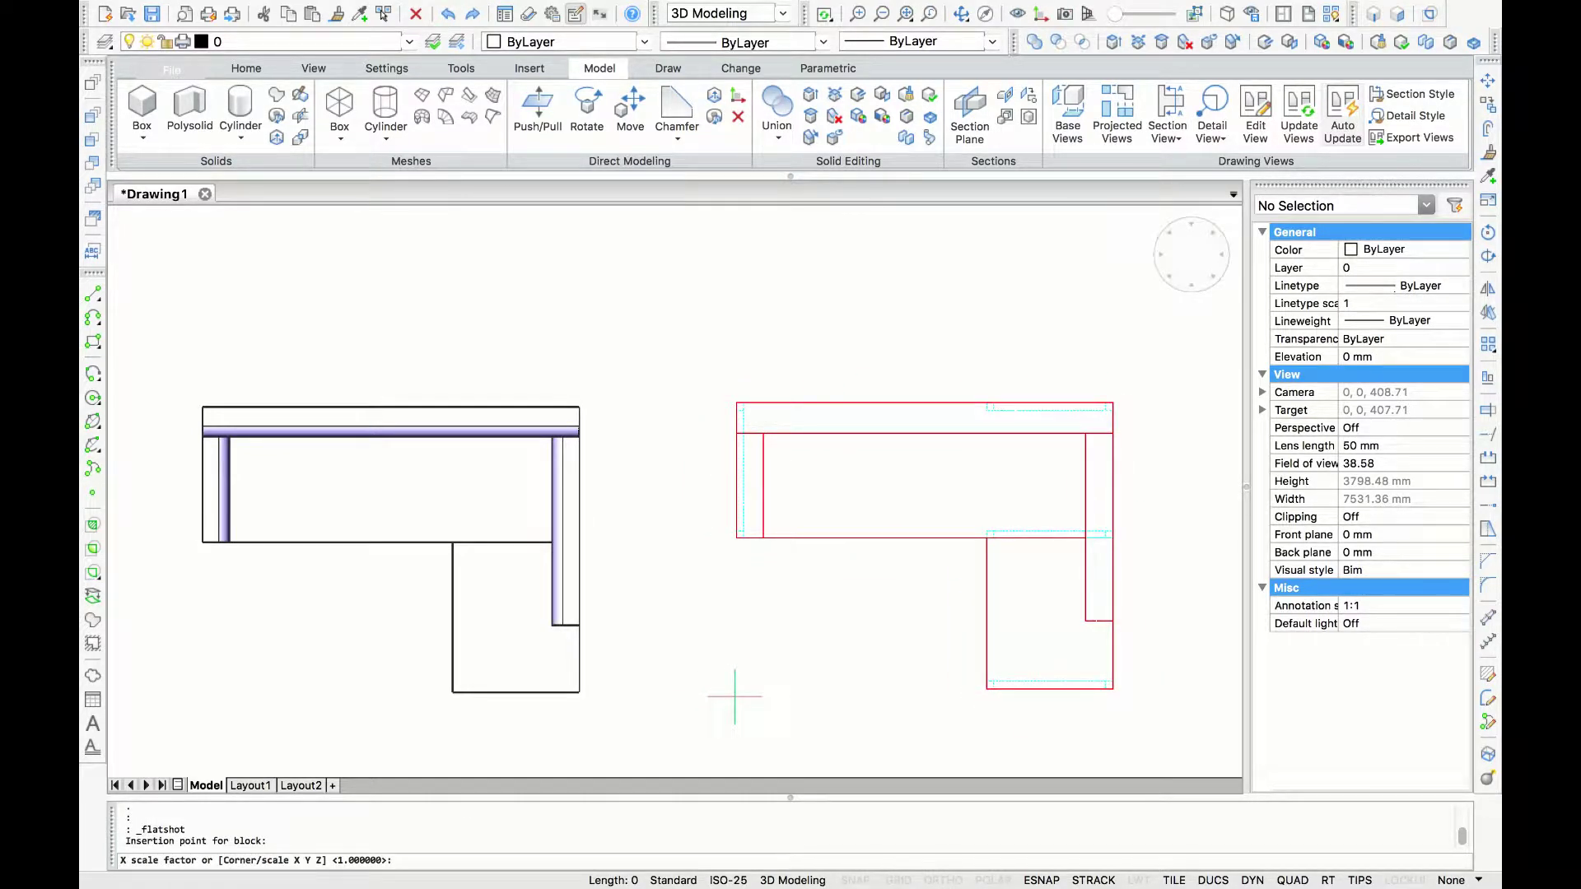
key("Return")
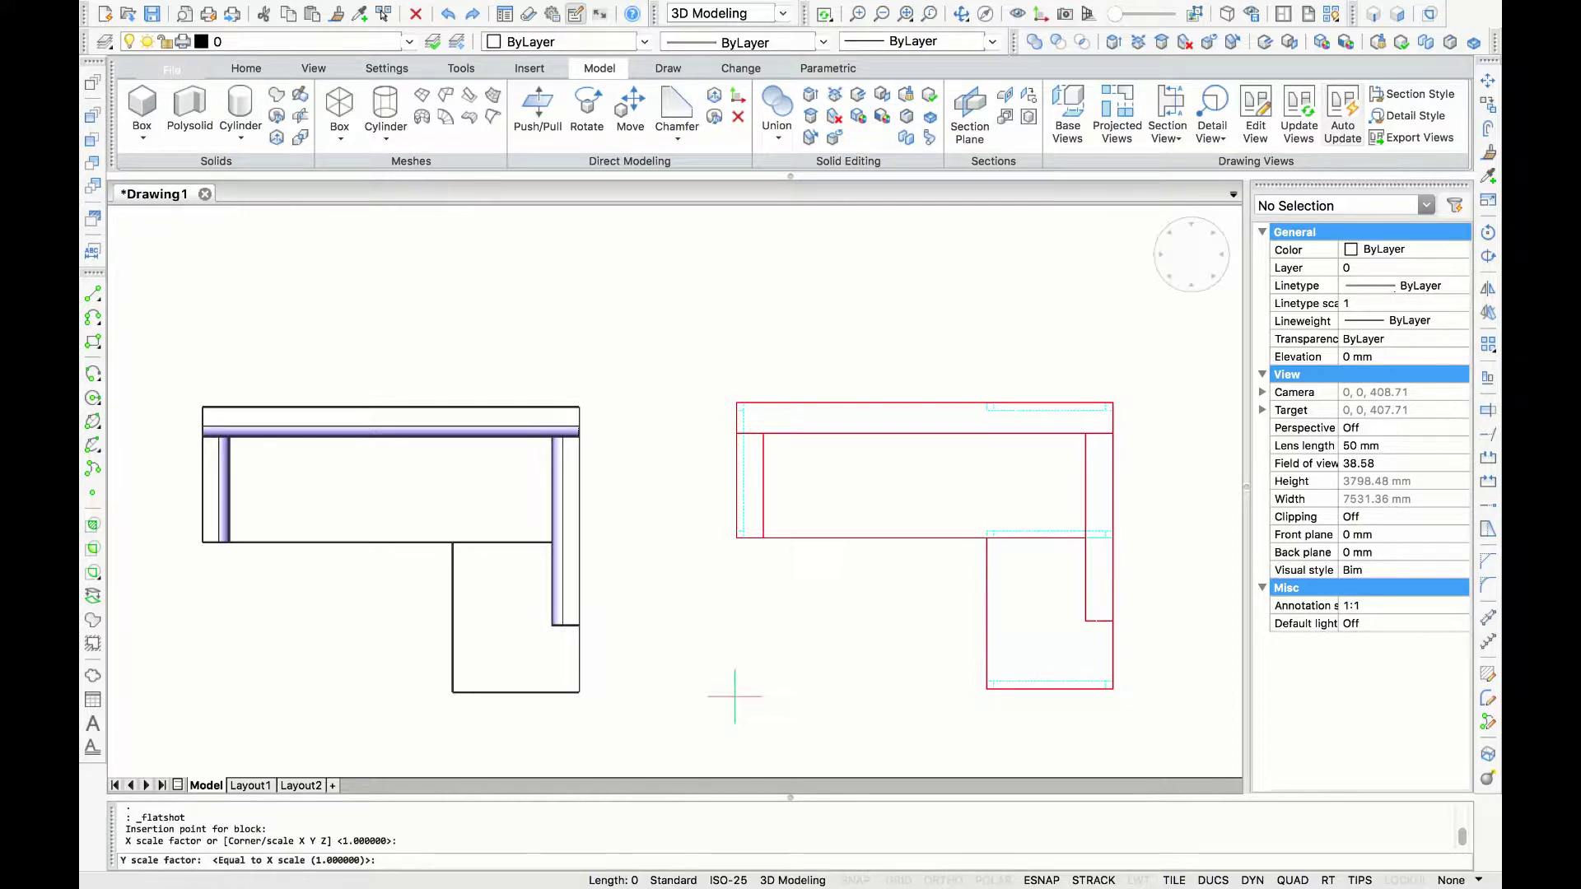
key("Return")
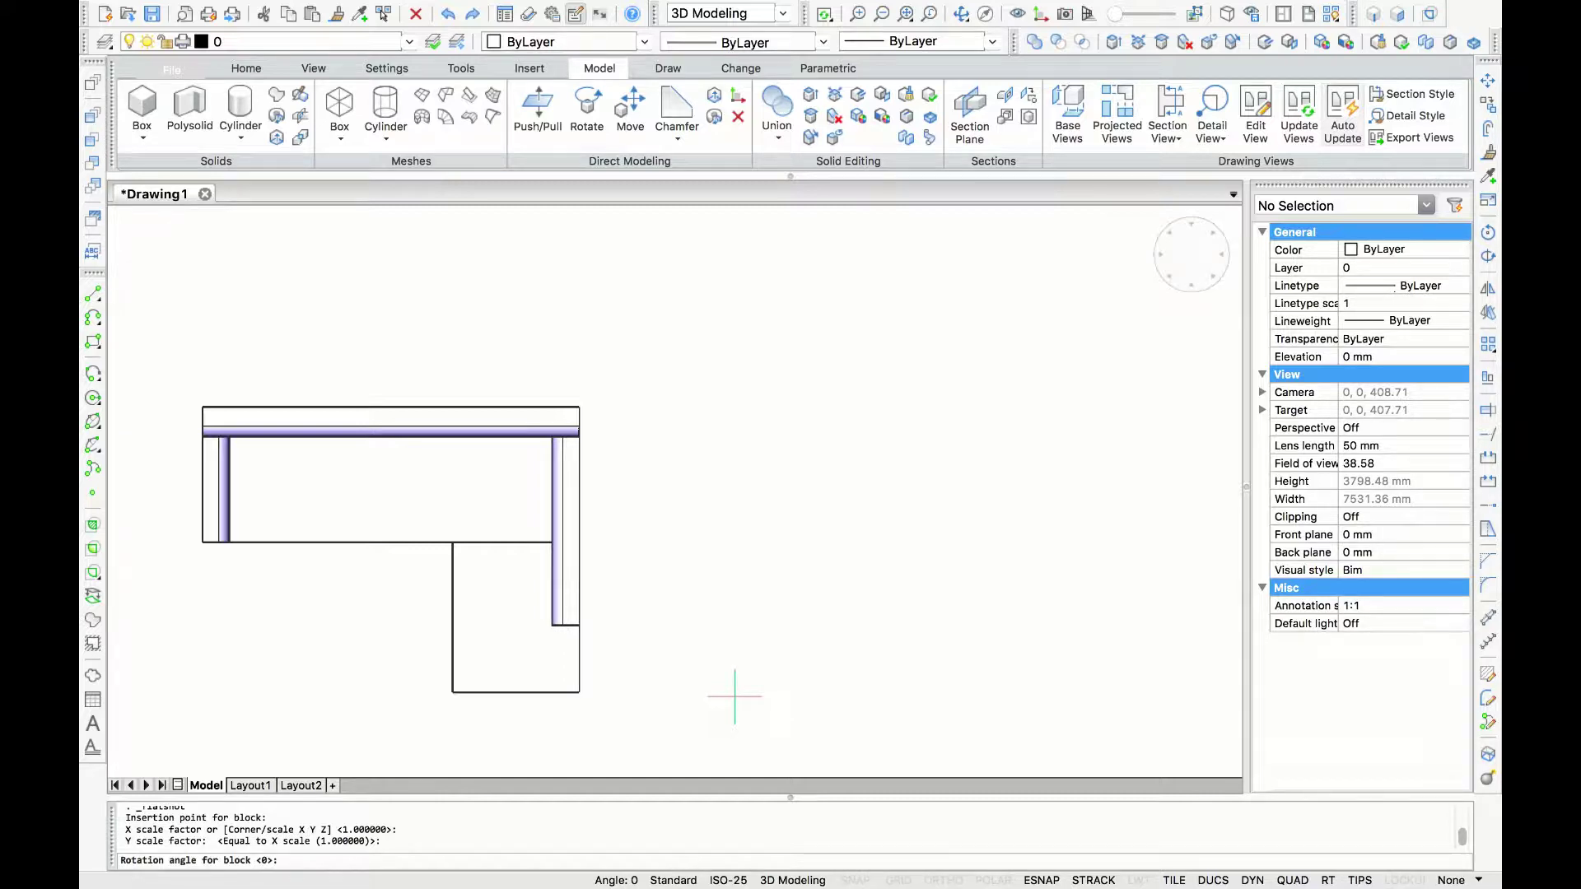
key("Return")
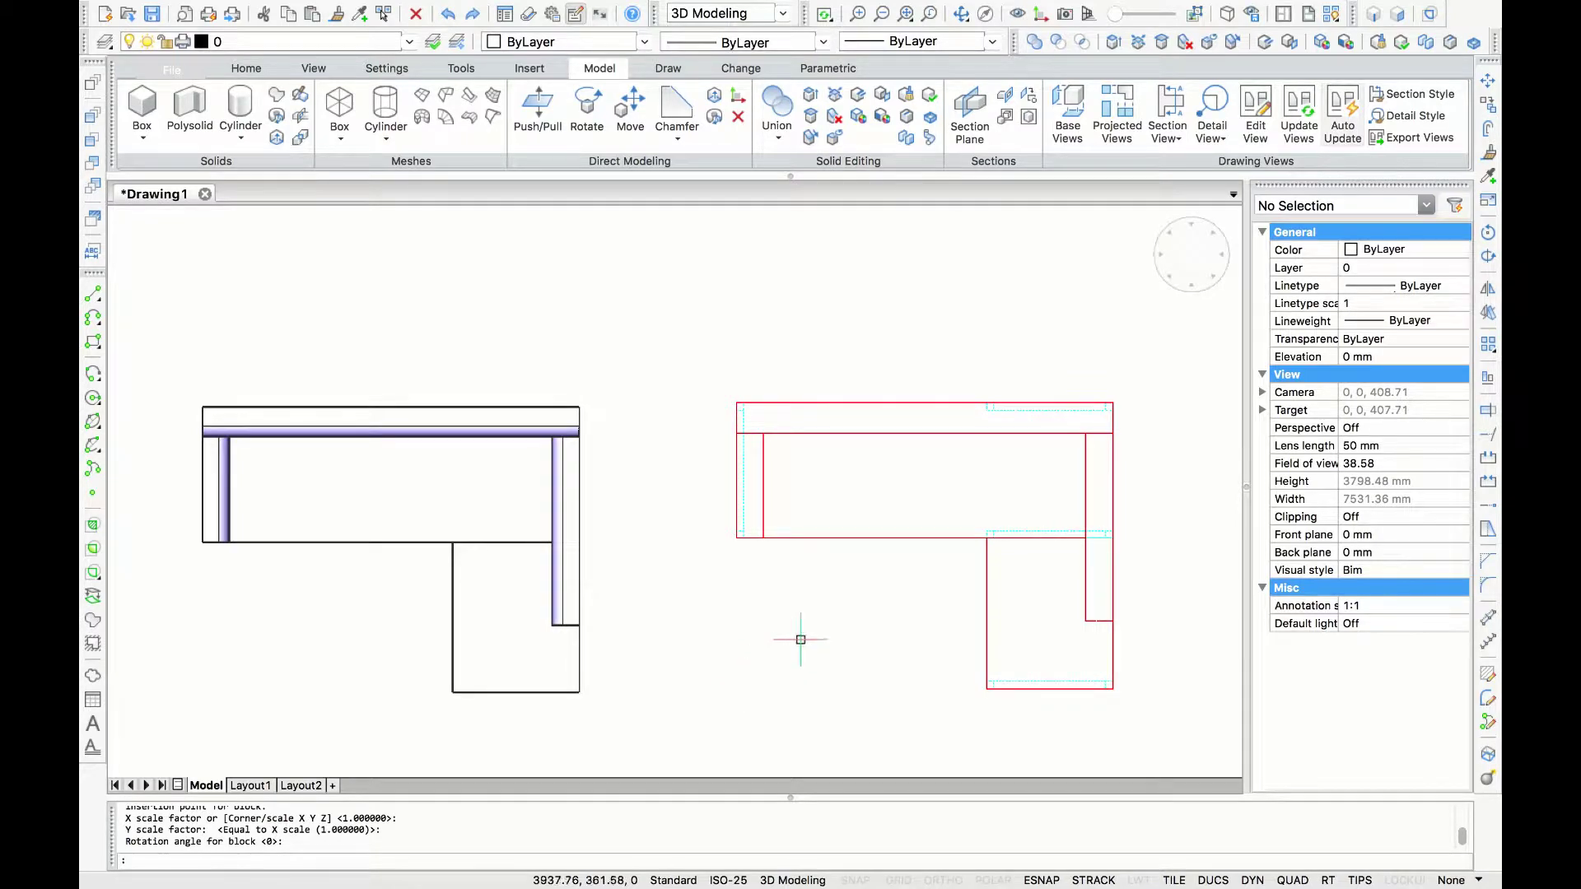
scroll(1018, 414, "up", 5)
scroll(1020, 413, "down", 2)
scroll(966, 642, "down", 1)
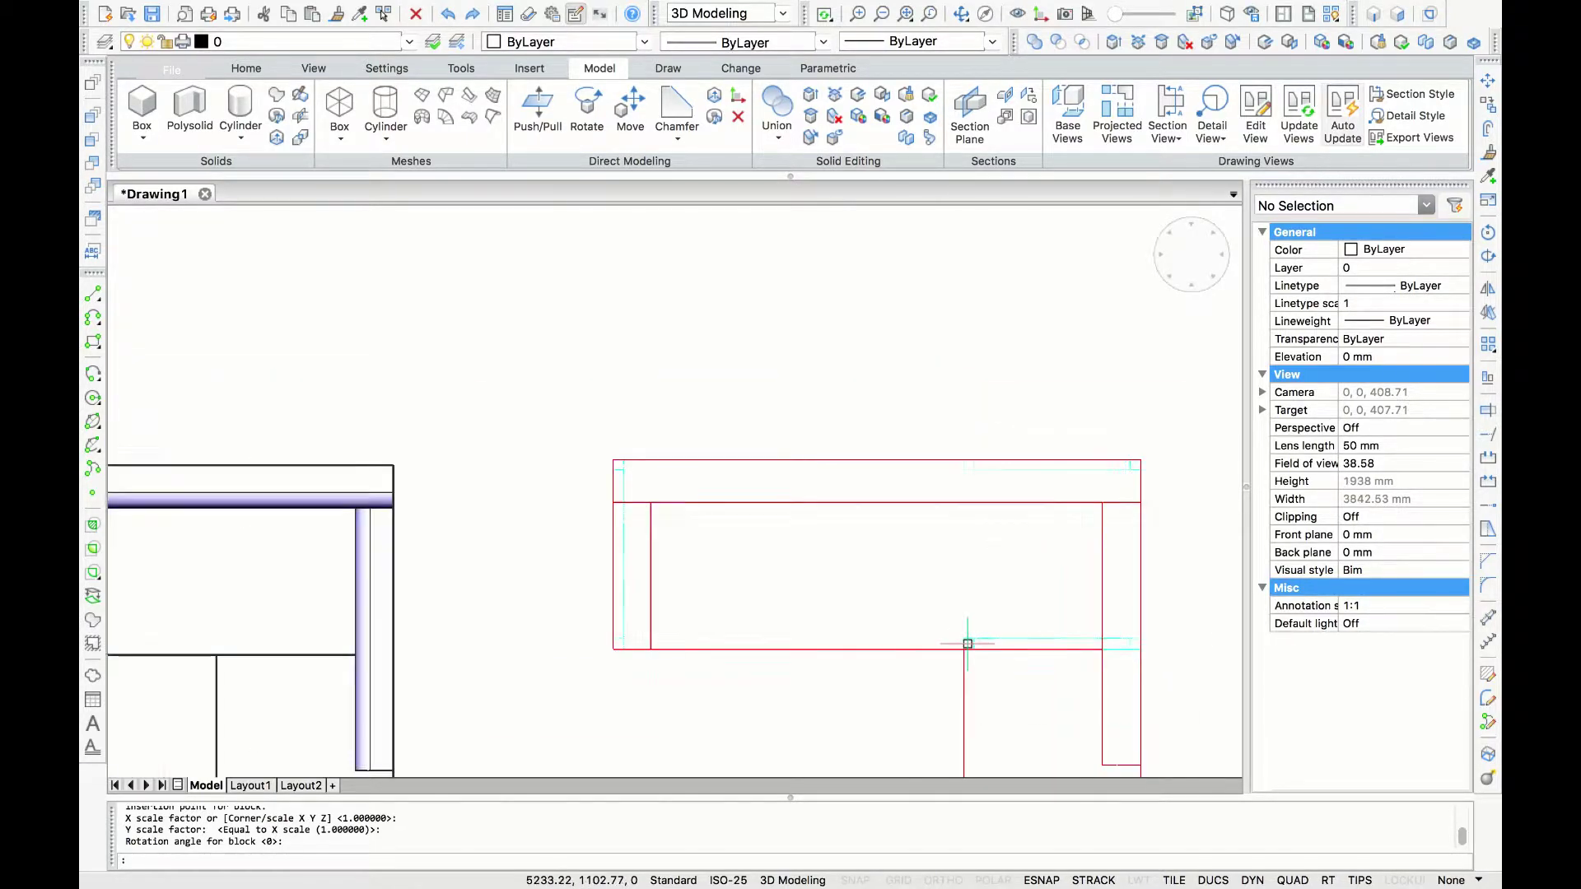
middle_click_drag(974, 656, 981, 551)
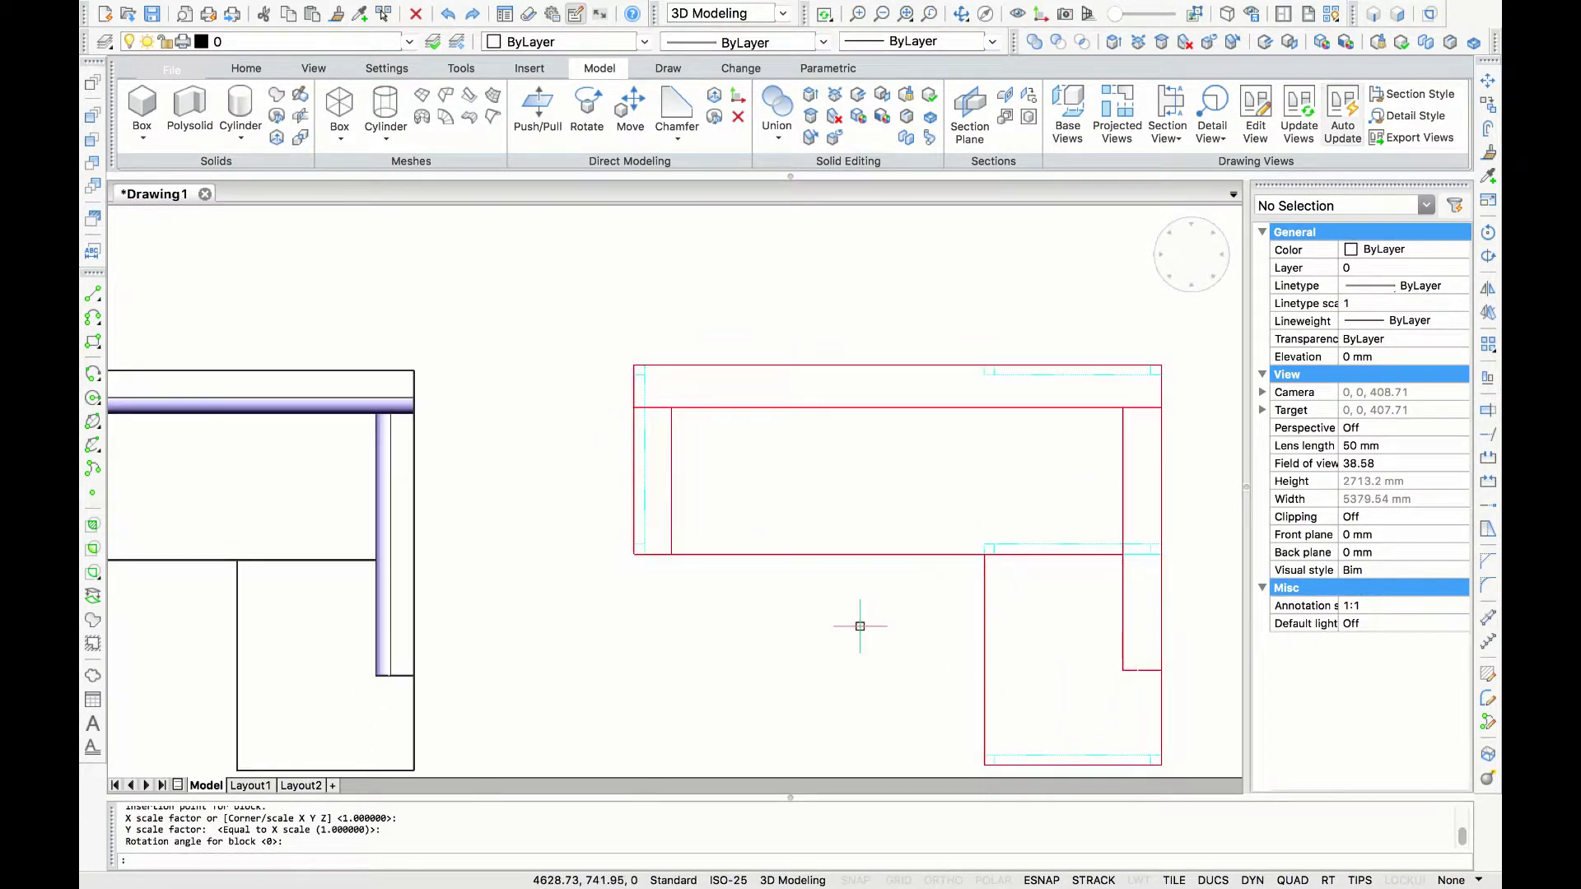
middle_click_drag(861, 625, 872, 619)
scroll(1008, 537, "up", 8)
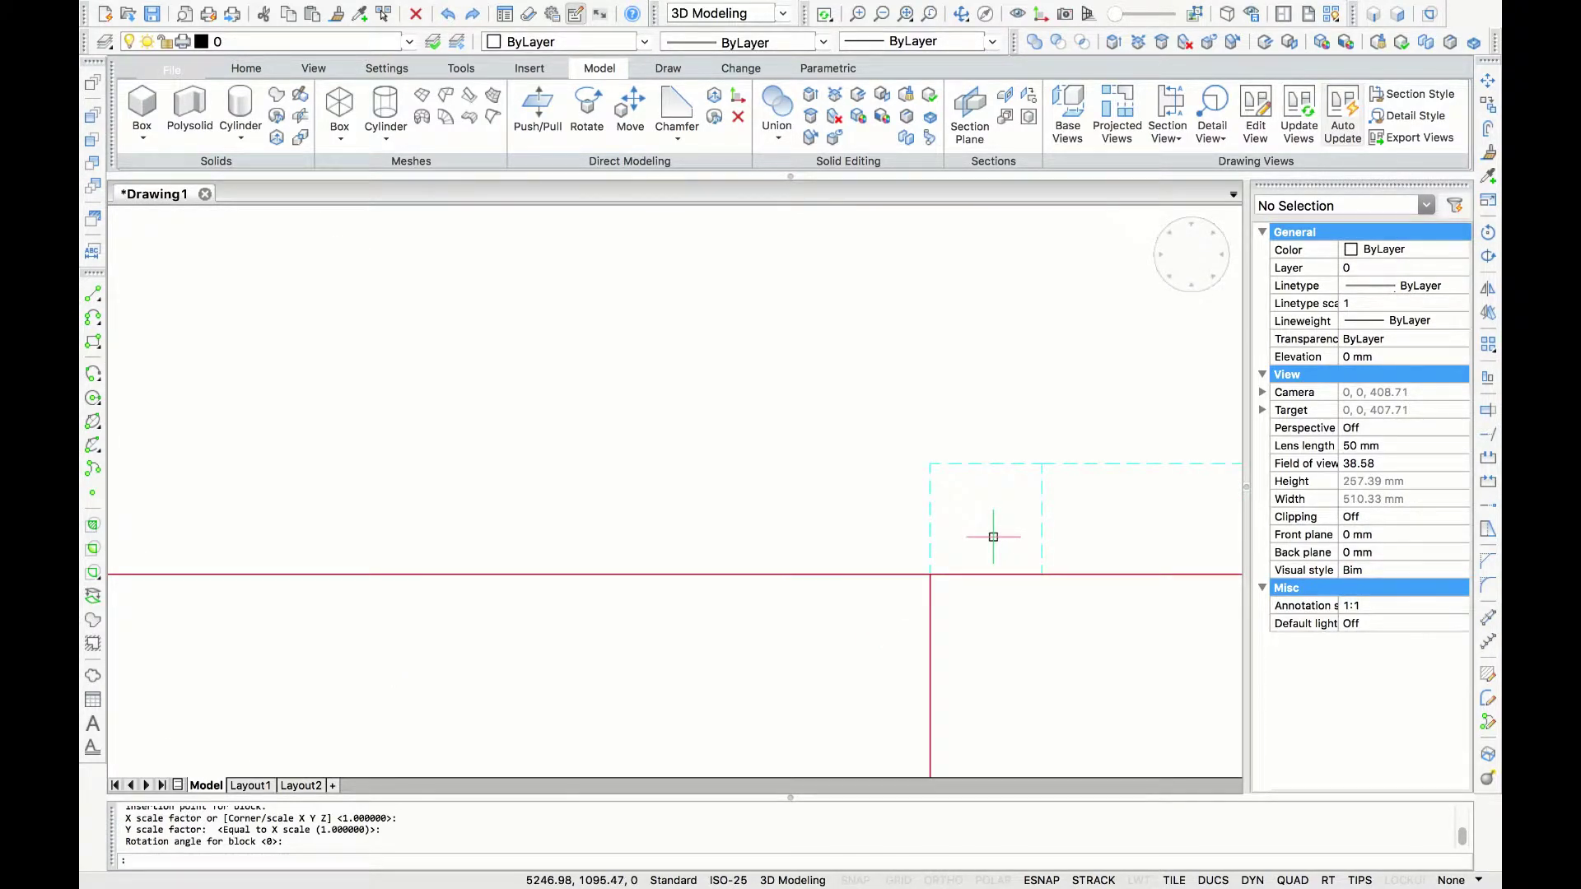
scroll(993, 537, "down", 8)
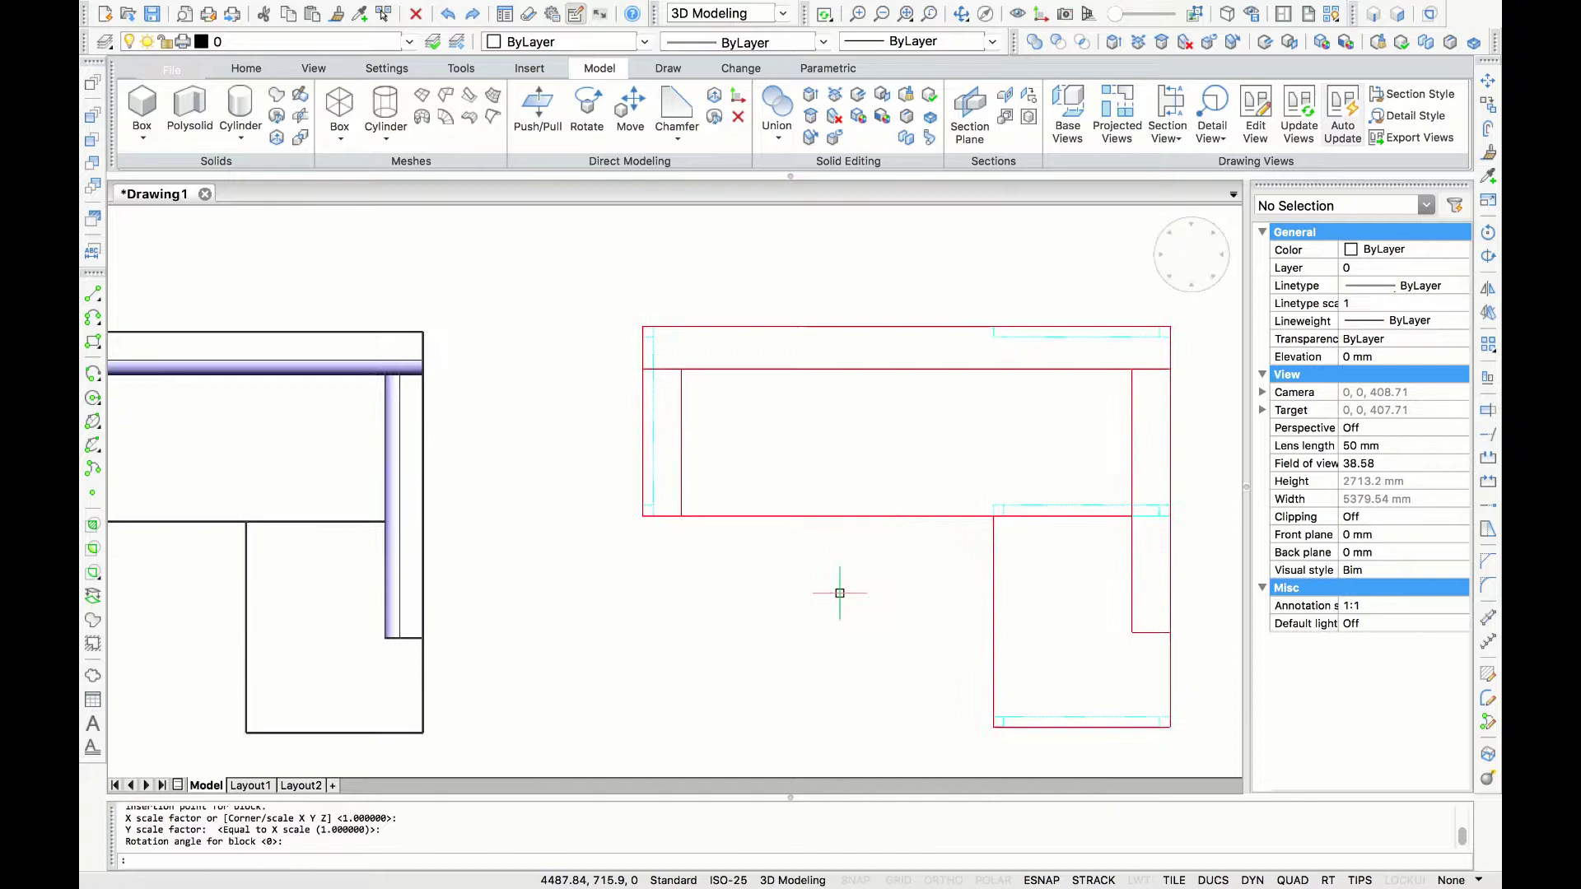
Step: Switch to the Front view, centre the sofa, and bring up the Flatshot settings
left_click(985, 14)
left_click_drag(782, 462, 1150, 621)
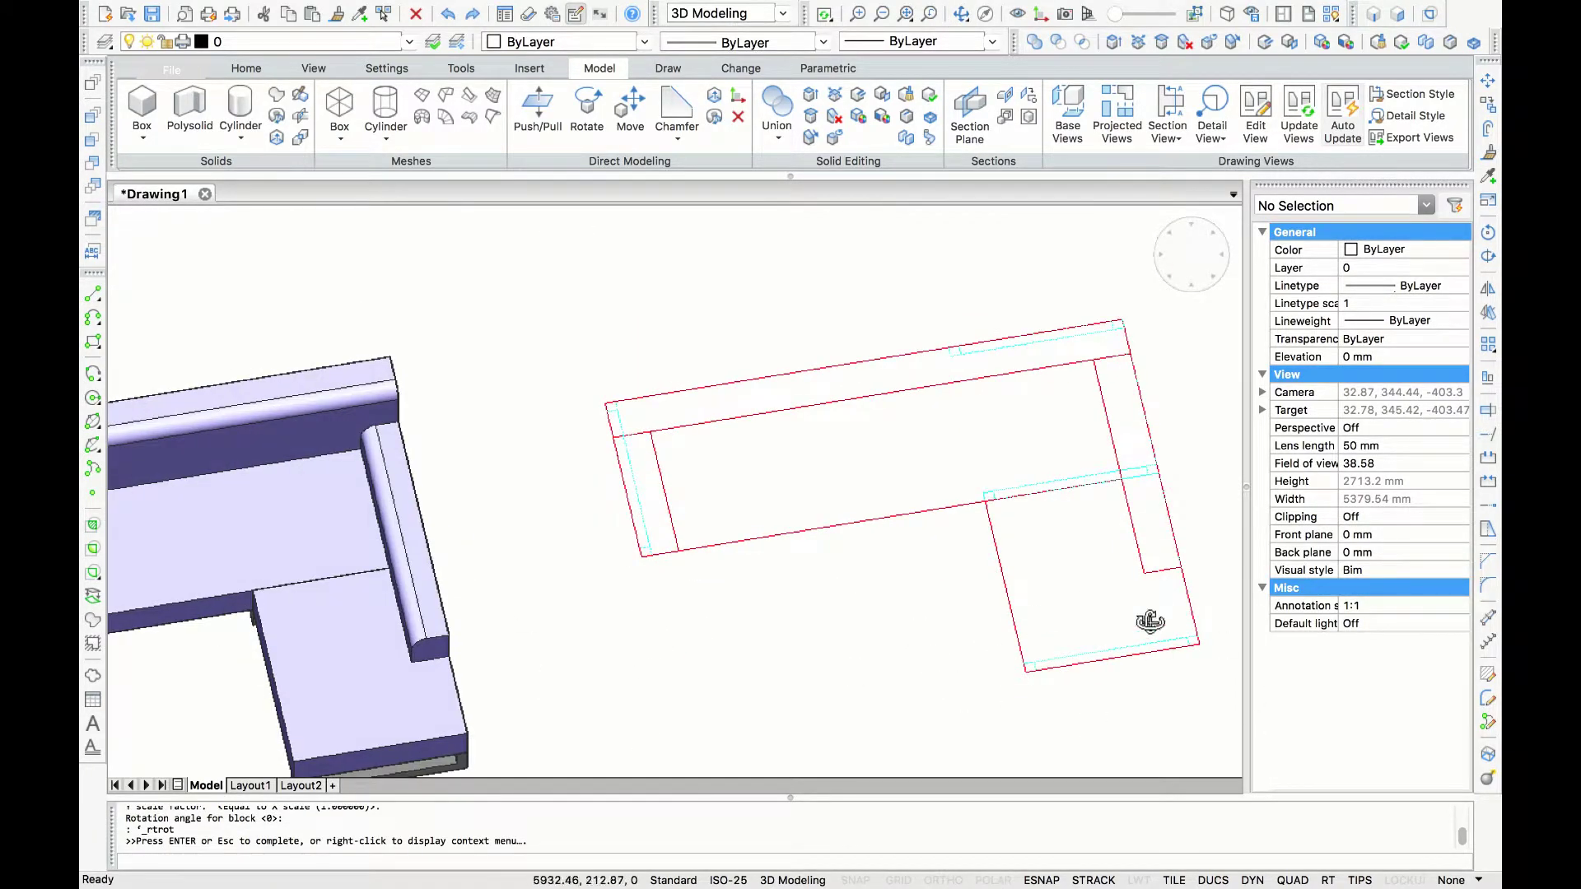
left_click(1185, 282)
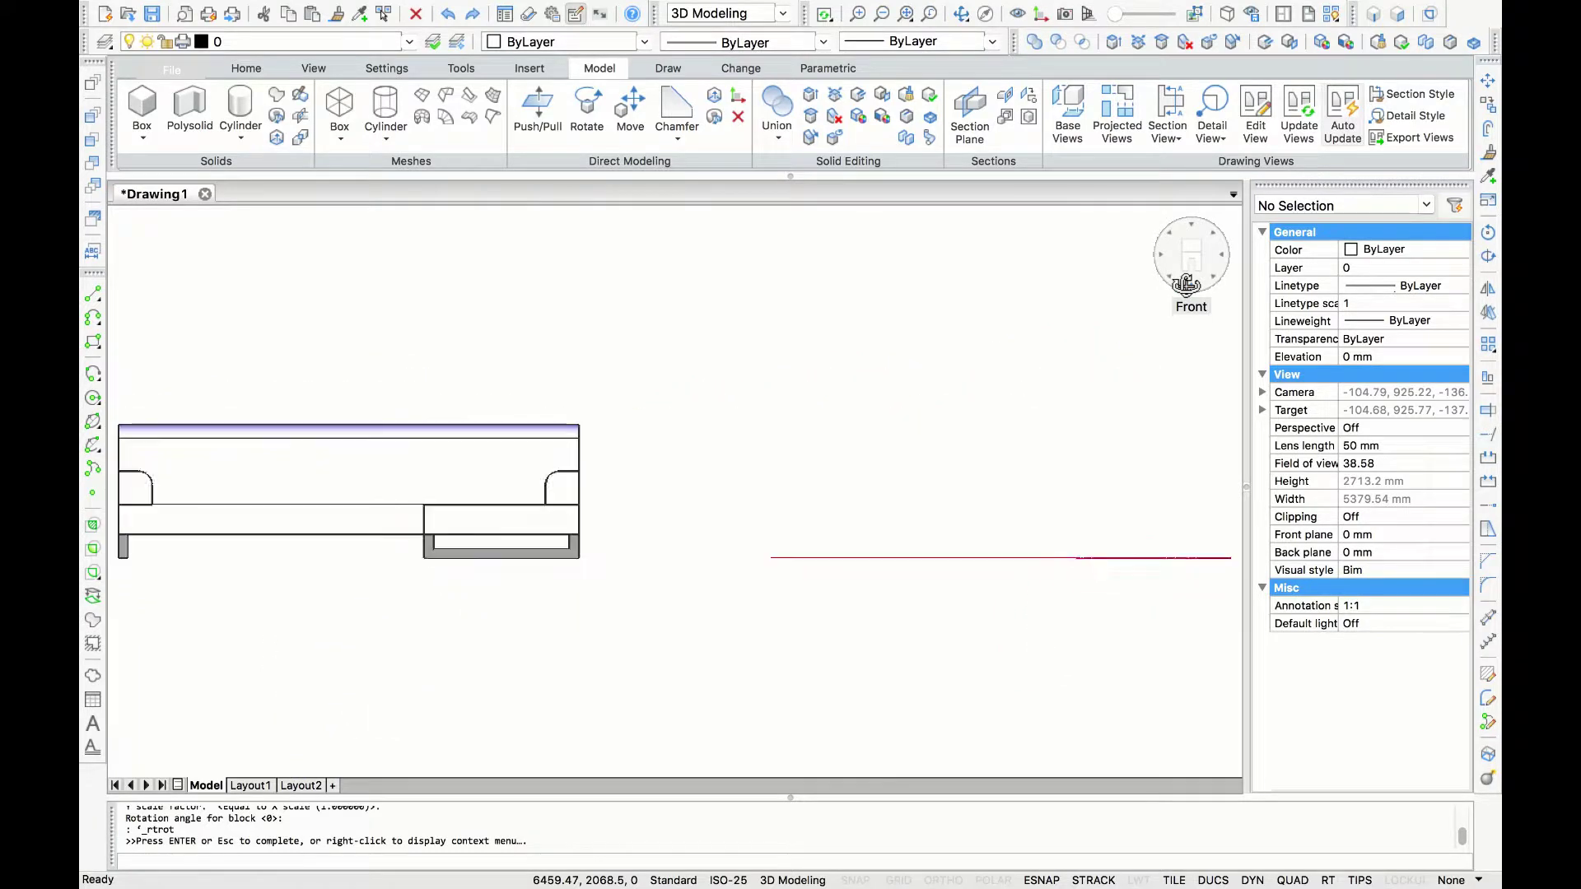
middle_click_drag(547, 620, 815, 620)
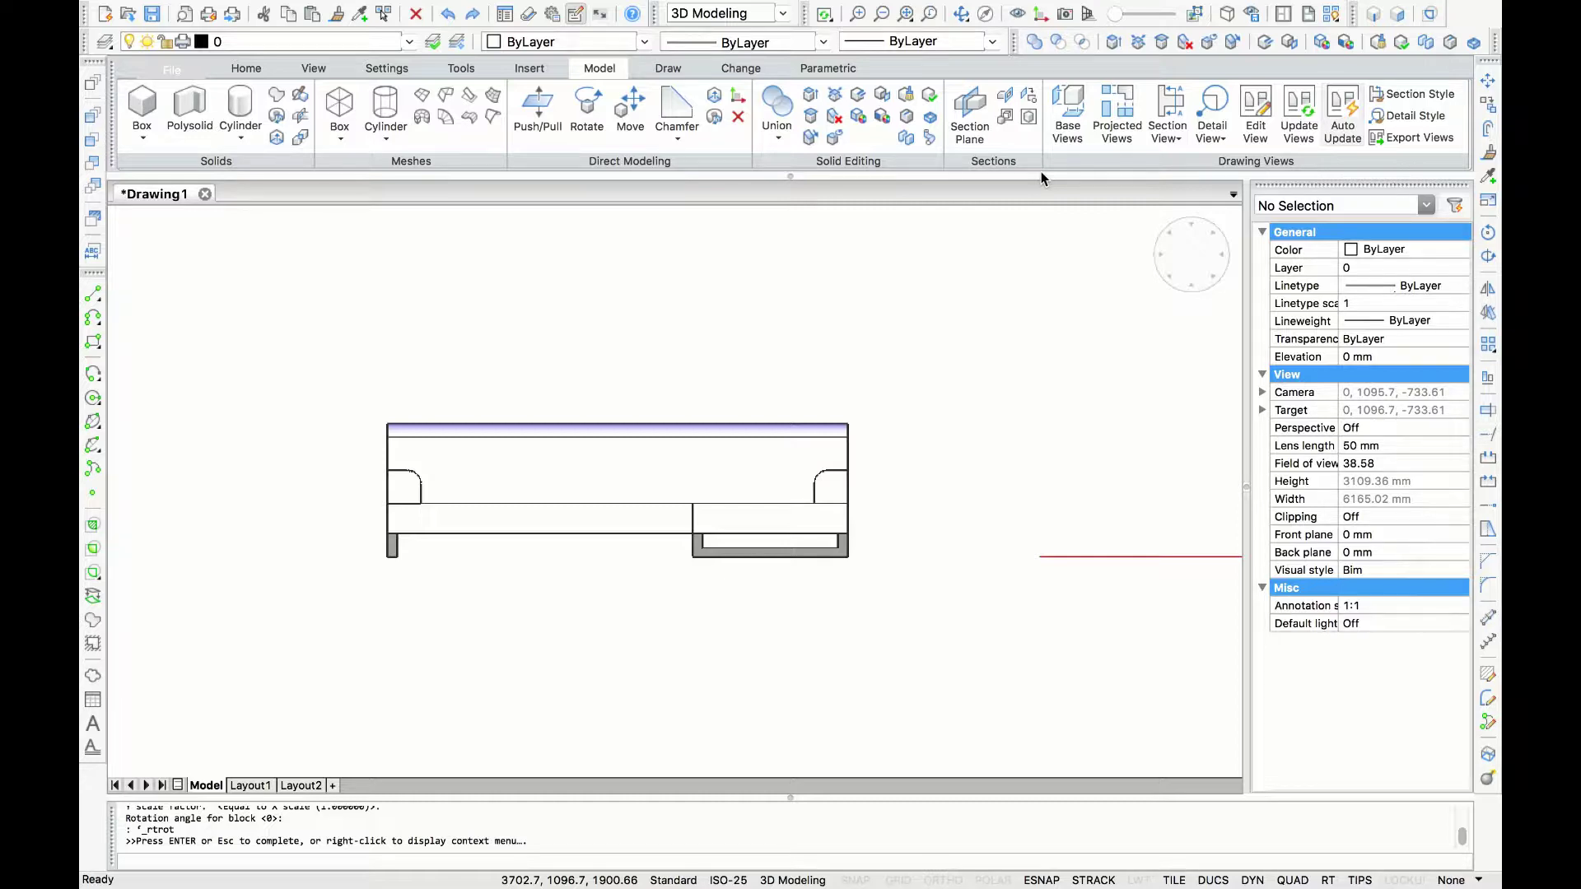
left_click(1004, 117)
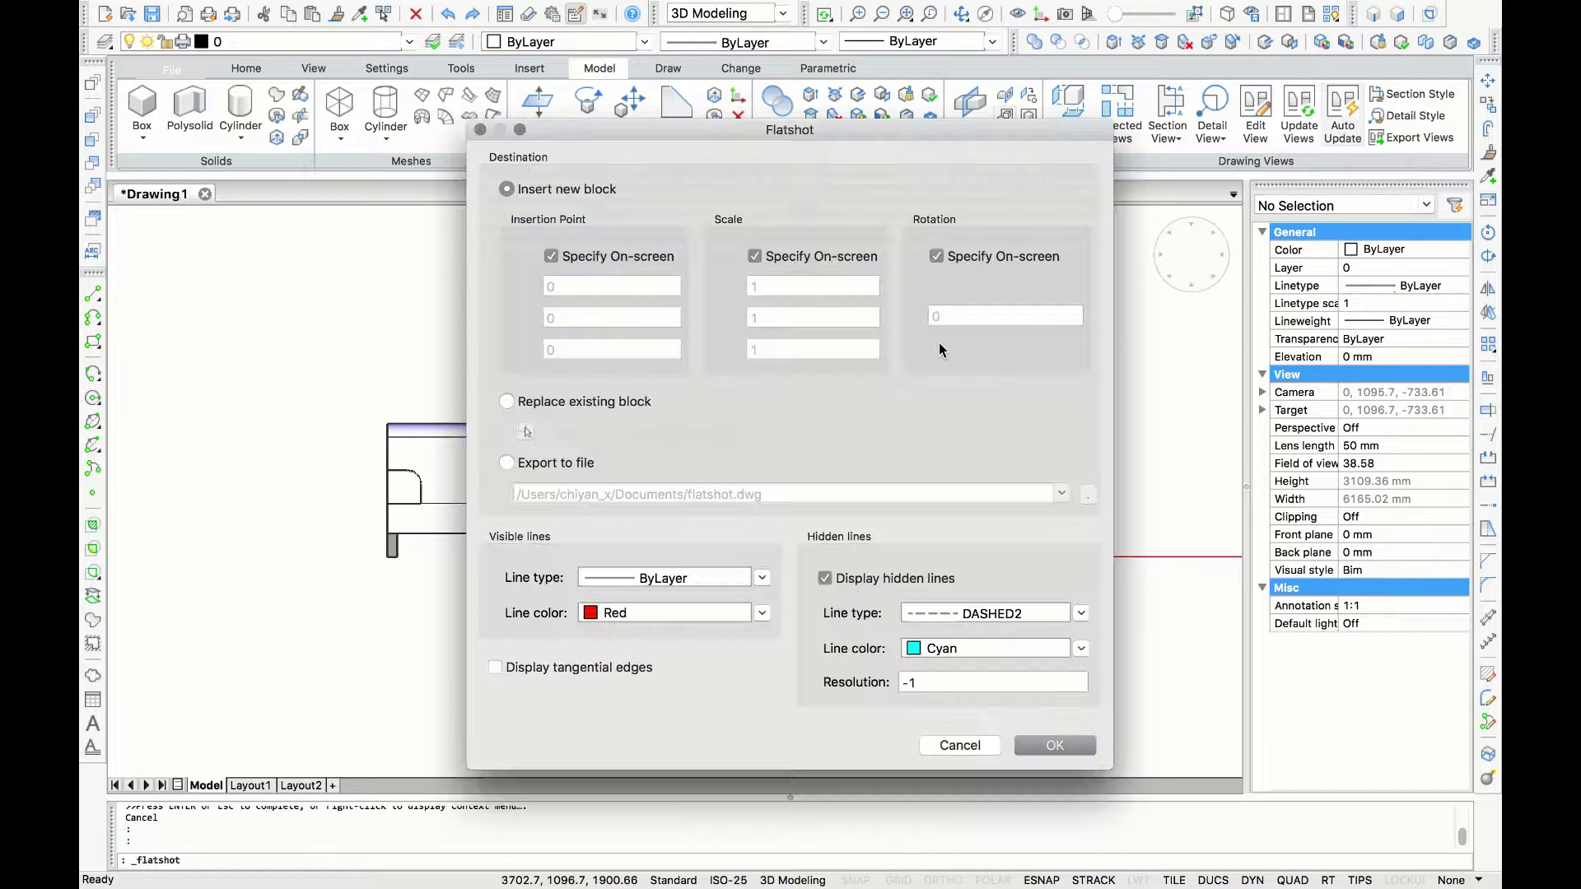
Step: Place the front-view flatshot below the plan at default scale and rotation, then view the Left side
left_click(1028, 743)
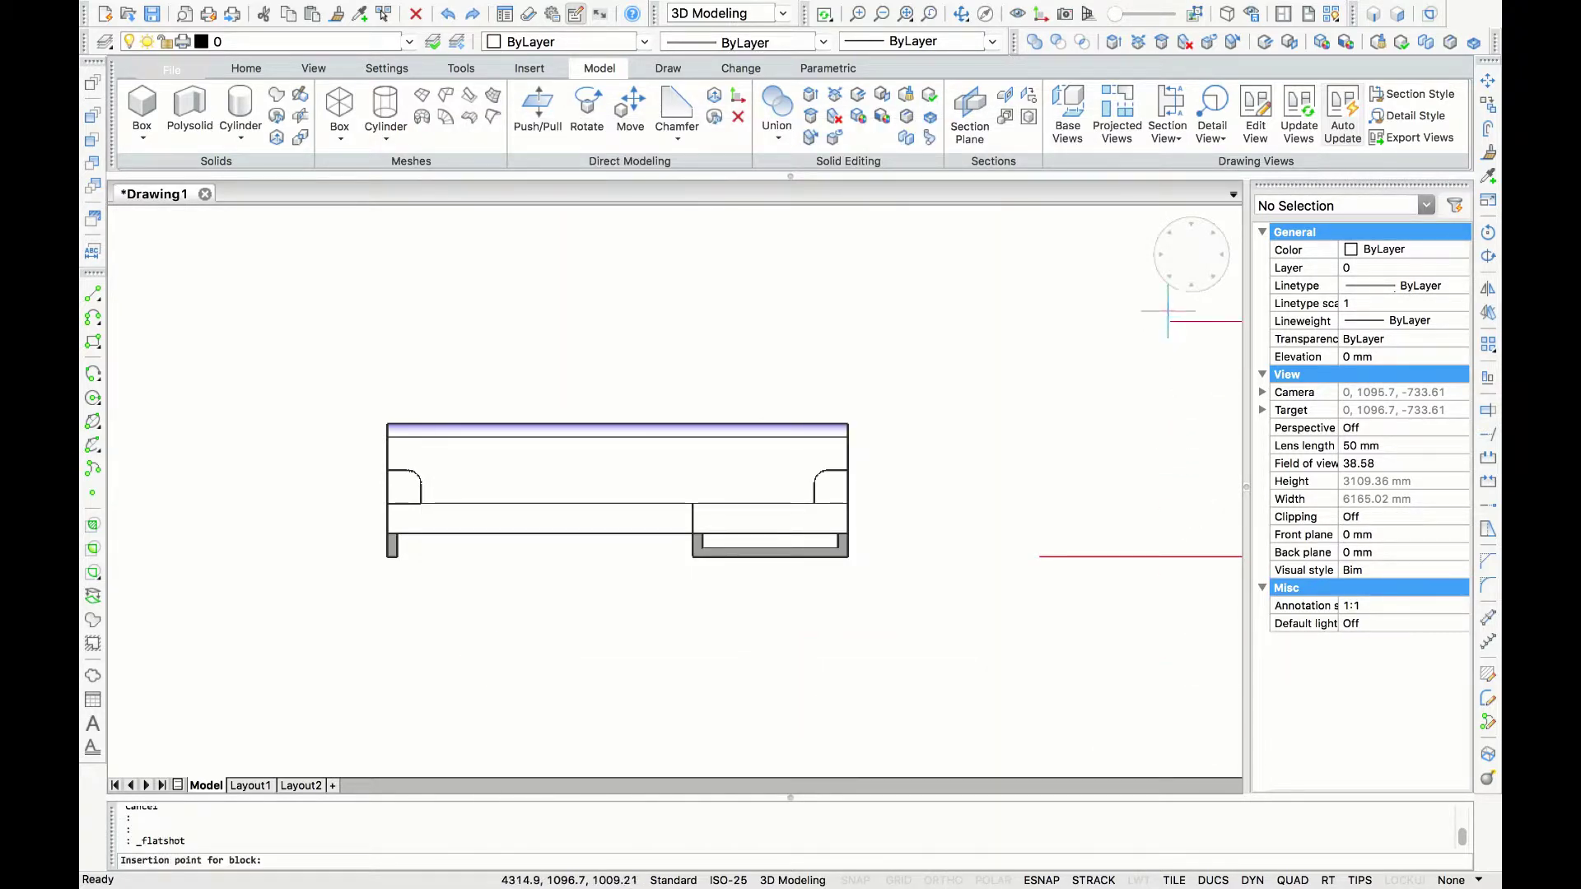
left_click(1191, 241)
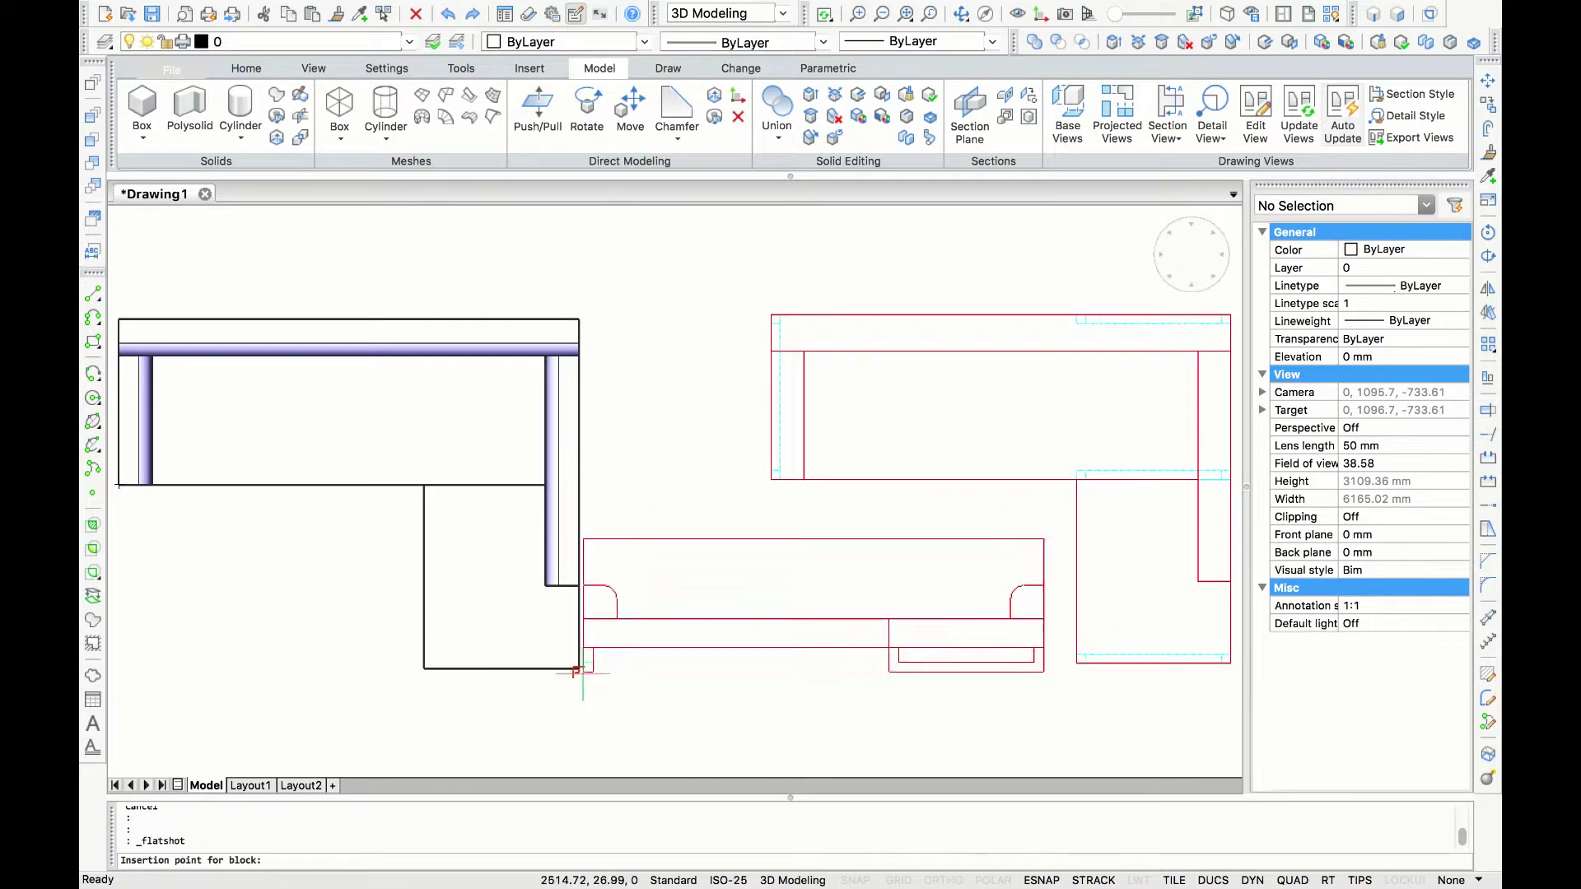
scroll(776, 601, "down", 3)
scroll(692, 626, "down", 2)
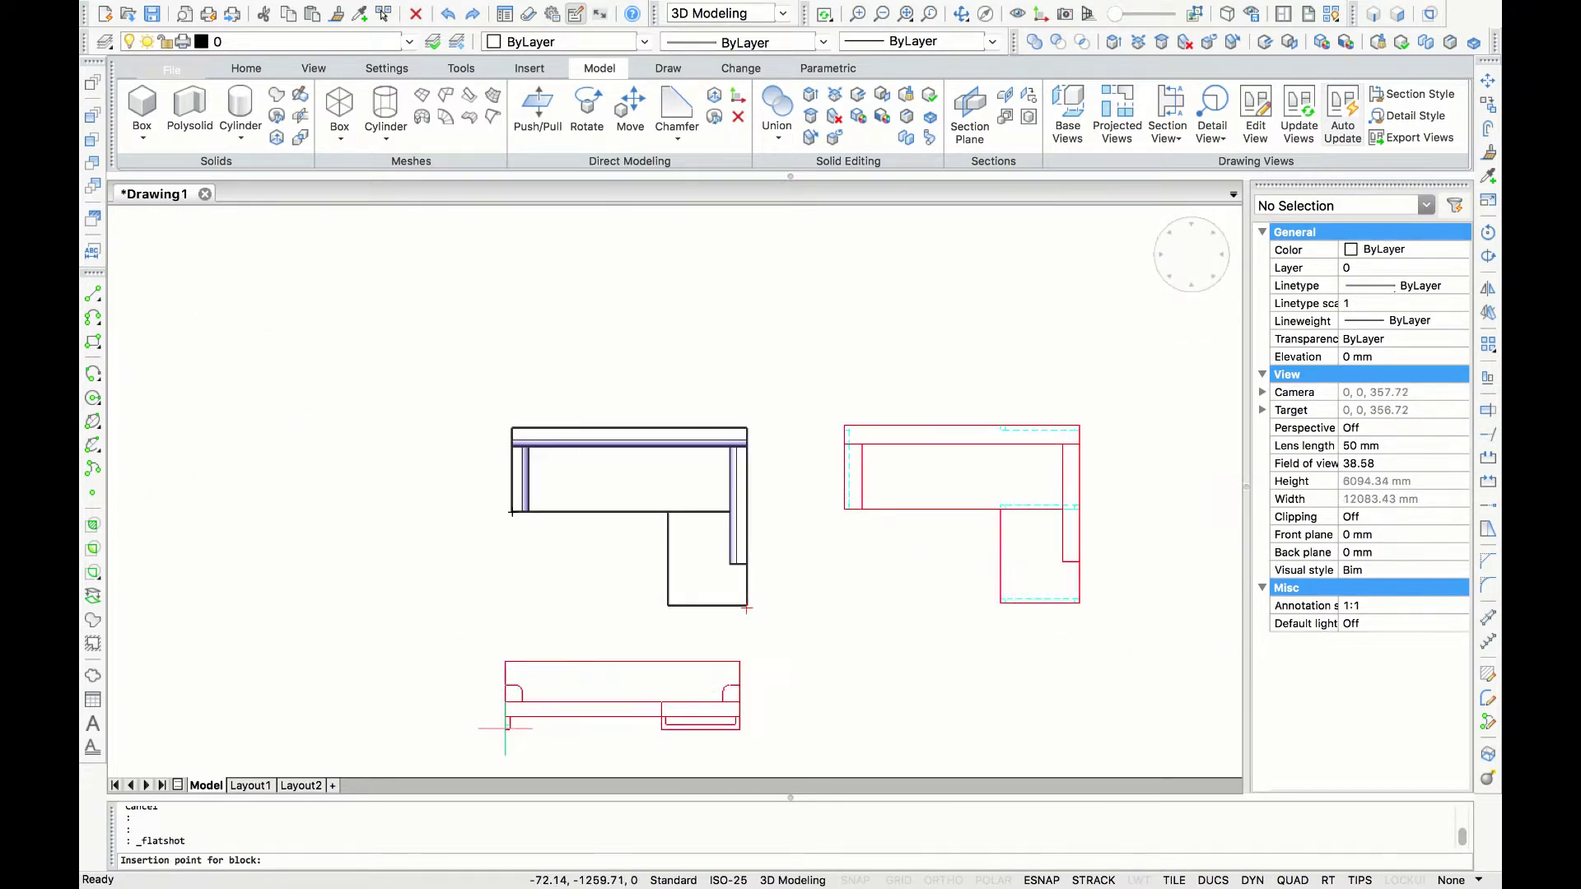
left_click(503, 733)
key("Return")
key("Return")
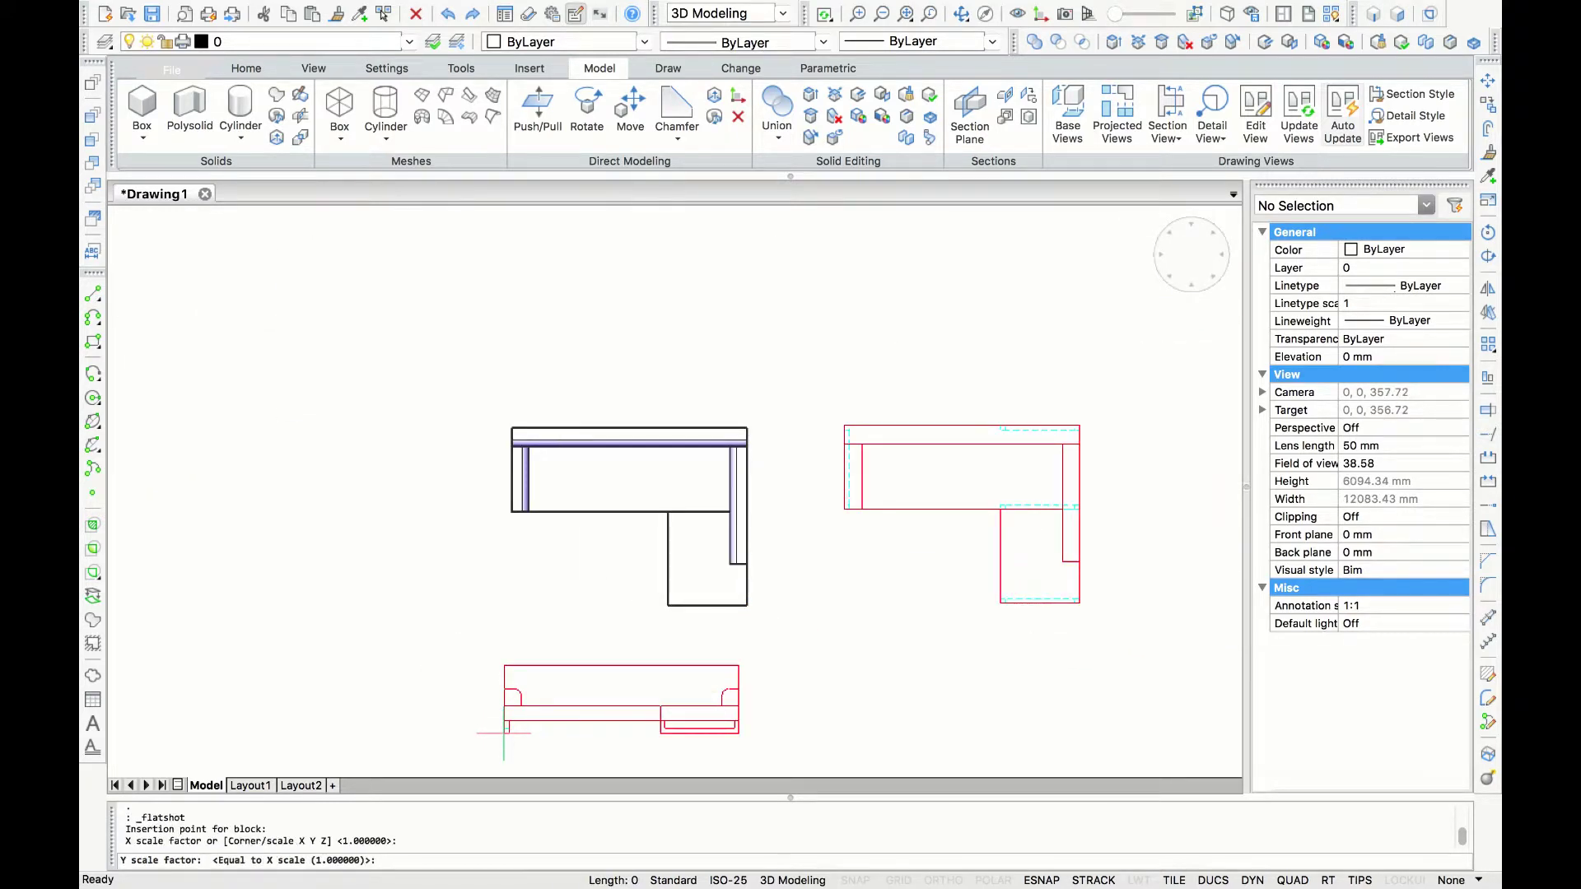
key("Return")
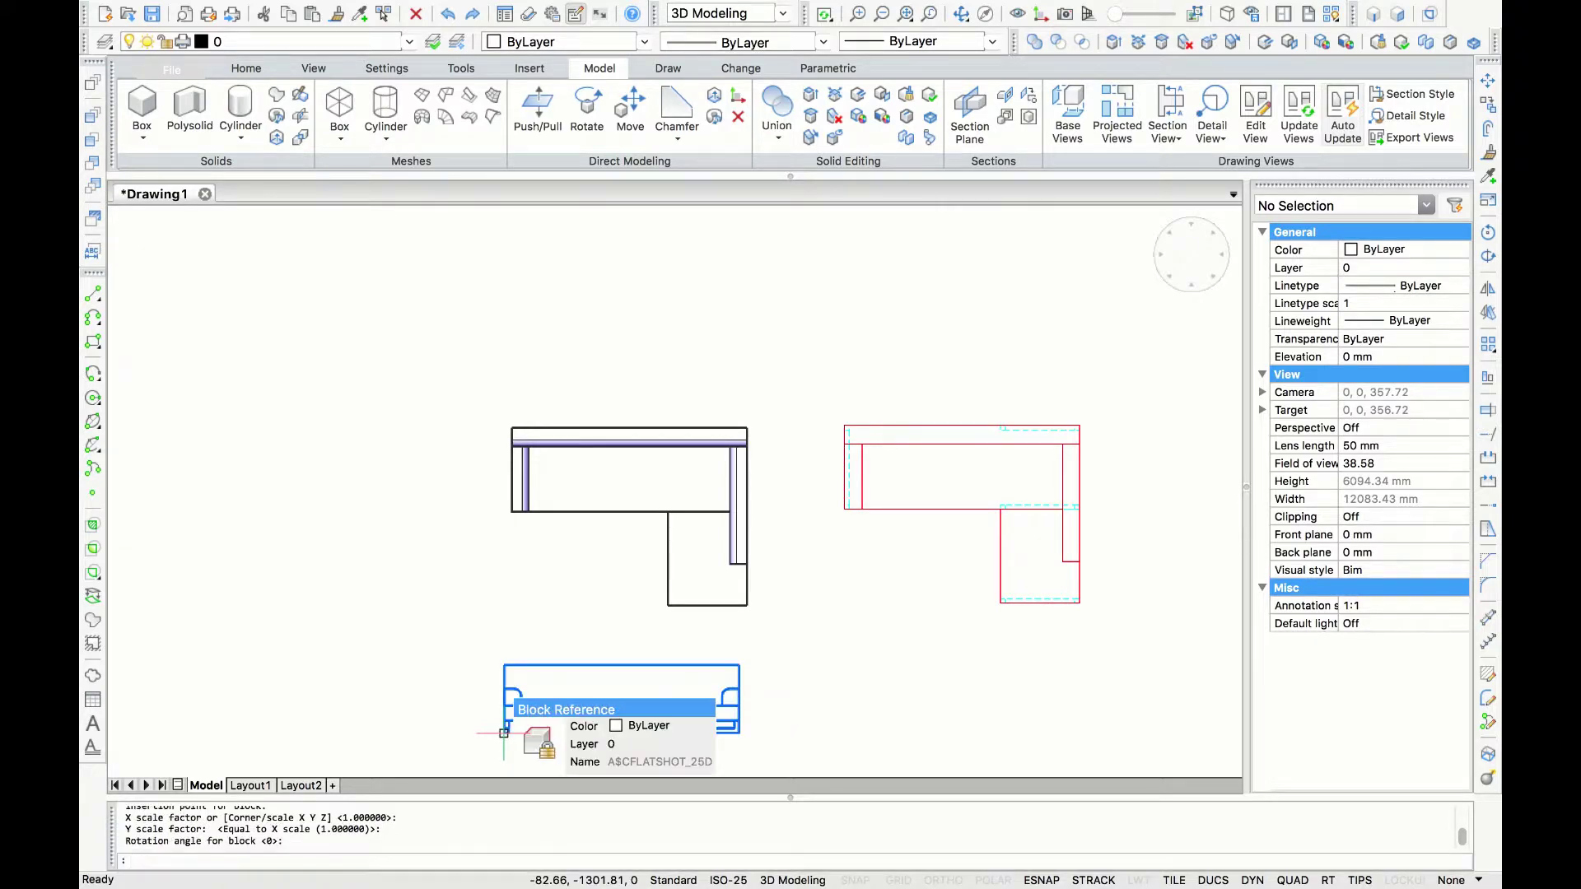
middle_click_drag(435, 614, 559, 612)
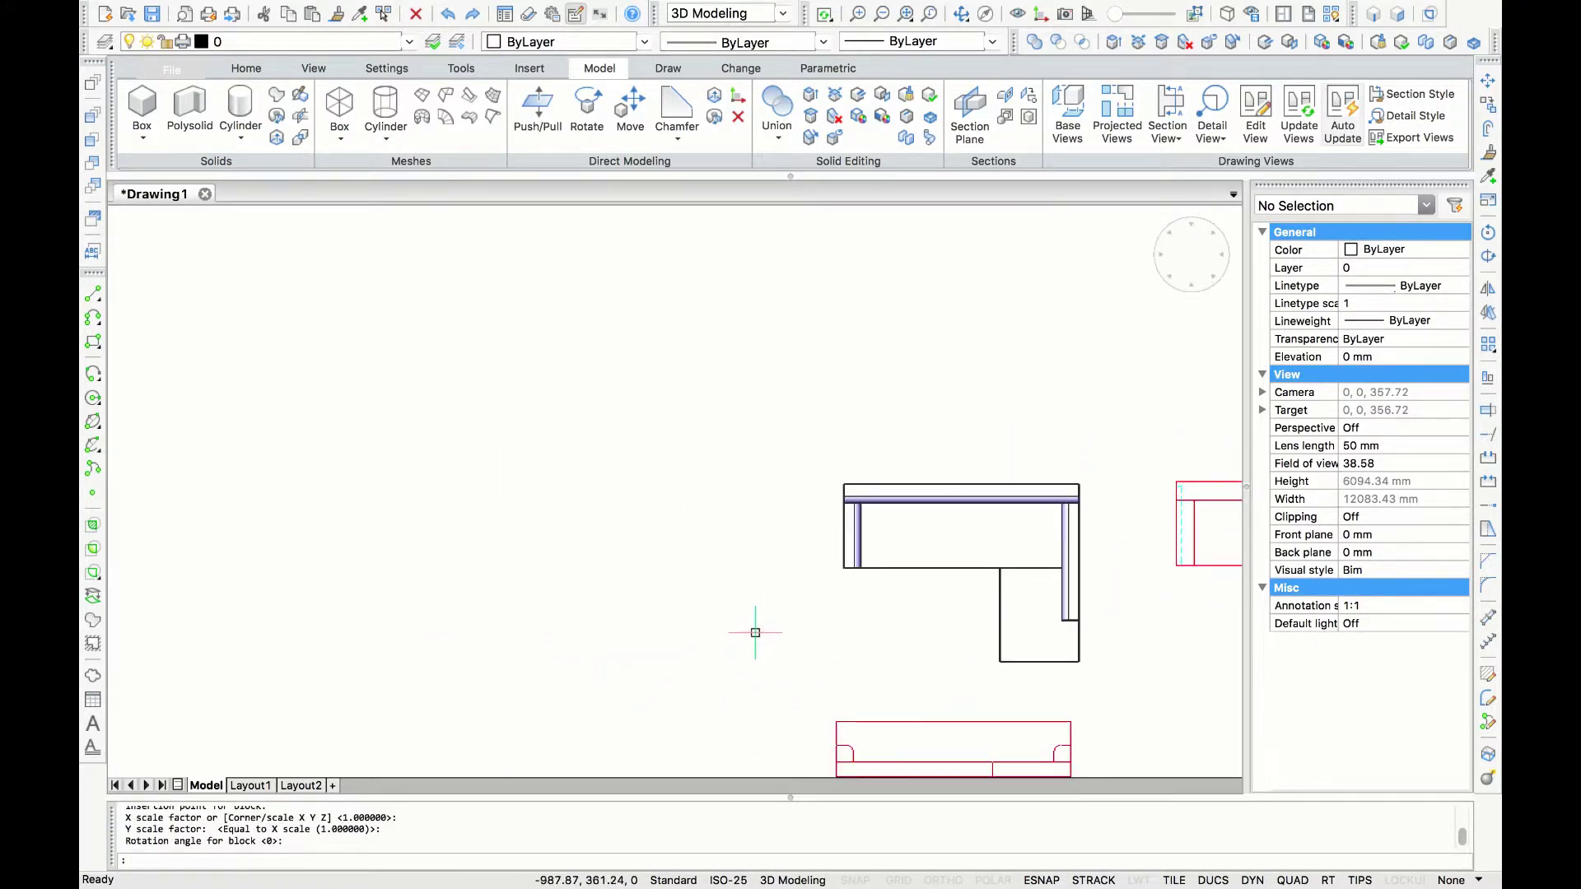
left_click(1163, 248)
Step: Place the left-side flatshot left of the plan at scale 1, rotation 0
left_click(1006, 118)
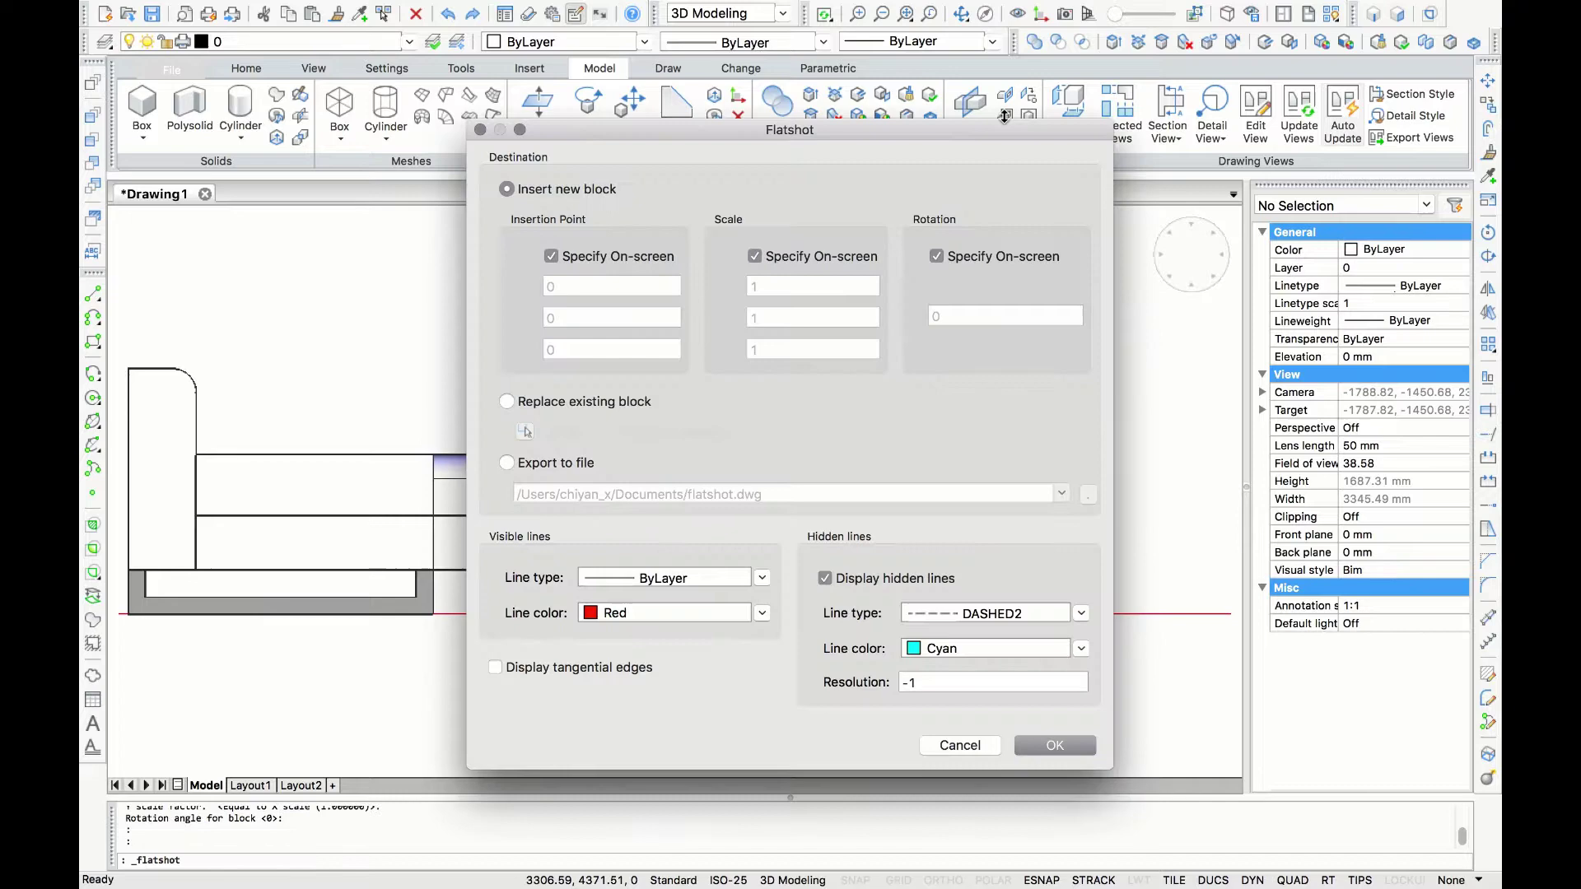
left_click(1048, 744)
scroll(412, 424, "down", 5)
left_click(522, 449)
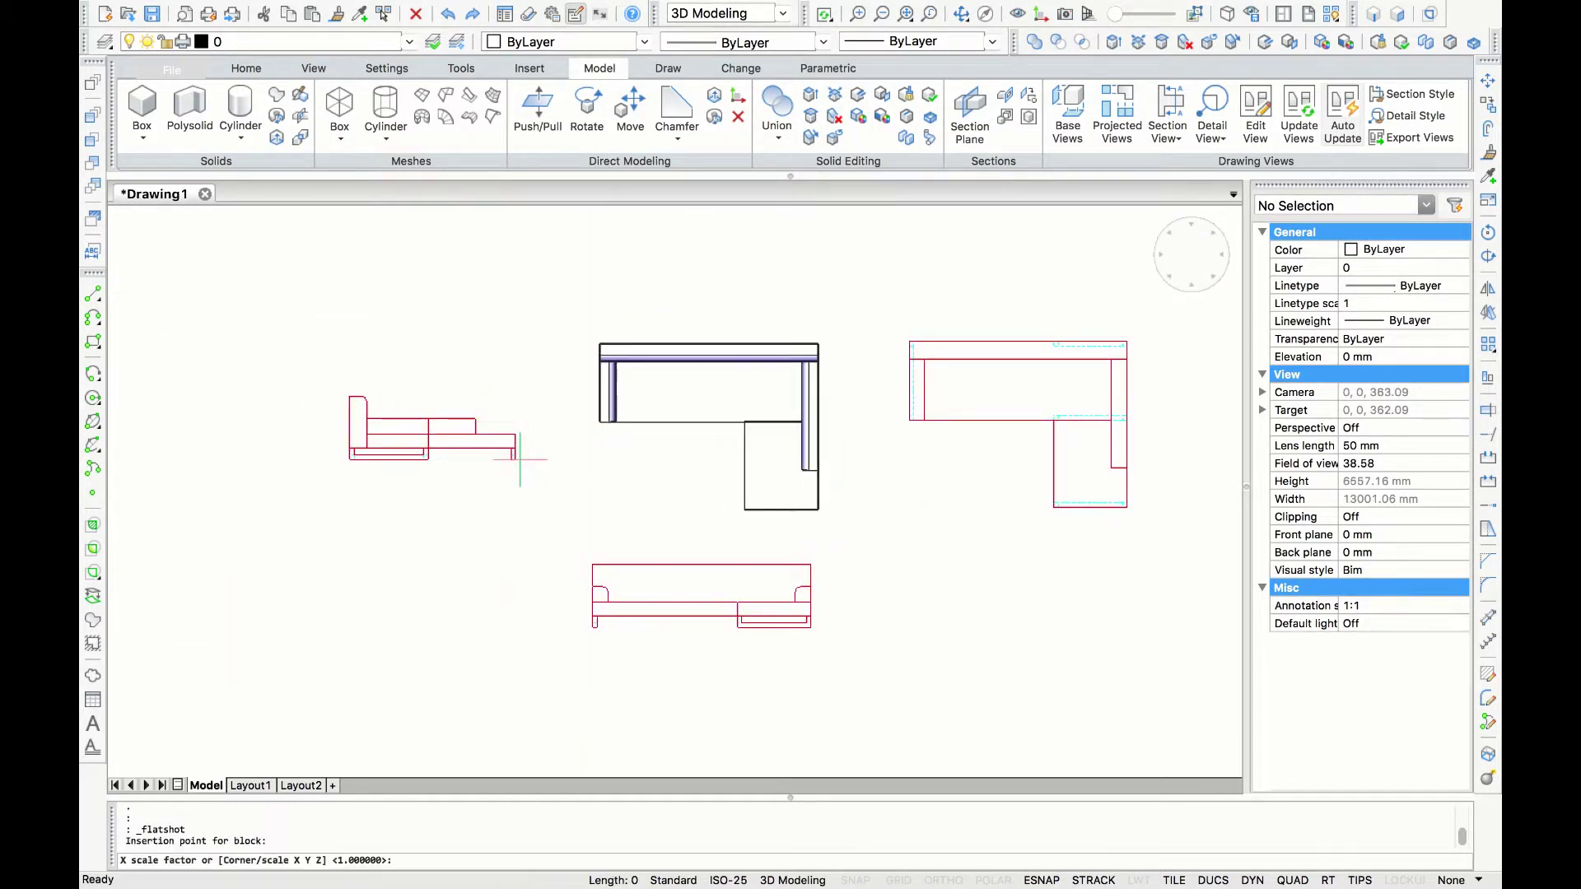
type("1")
key("Return")
type("1")
key("Return")
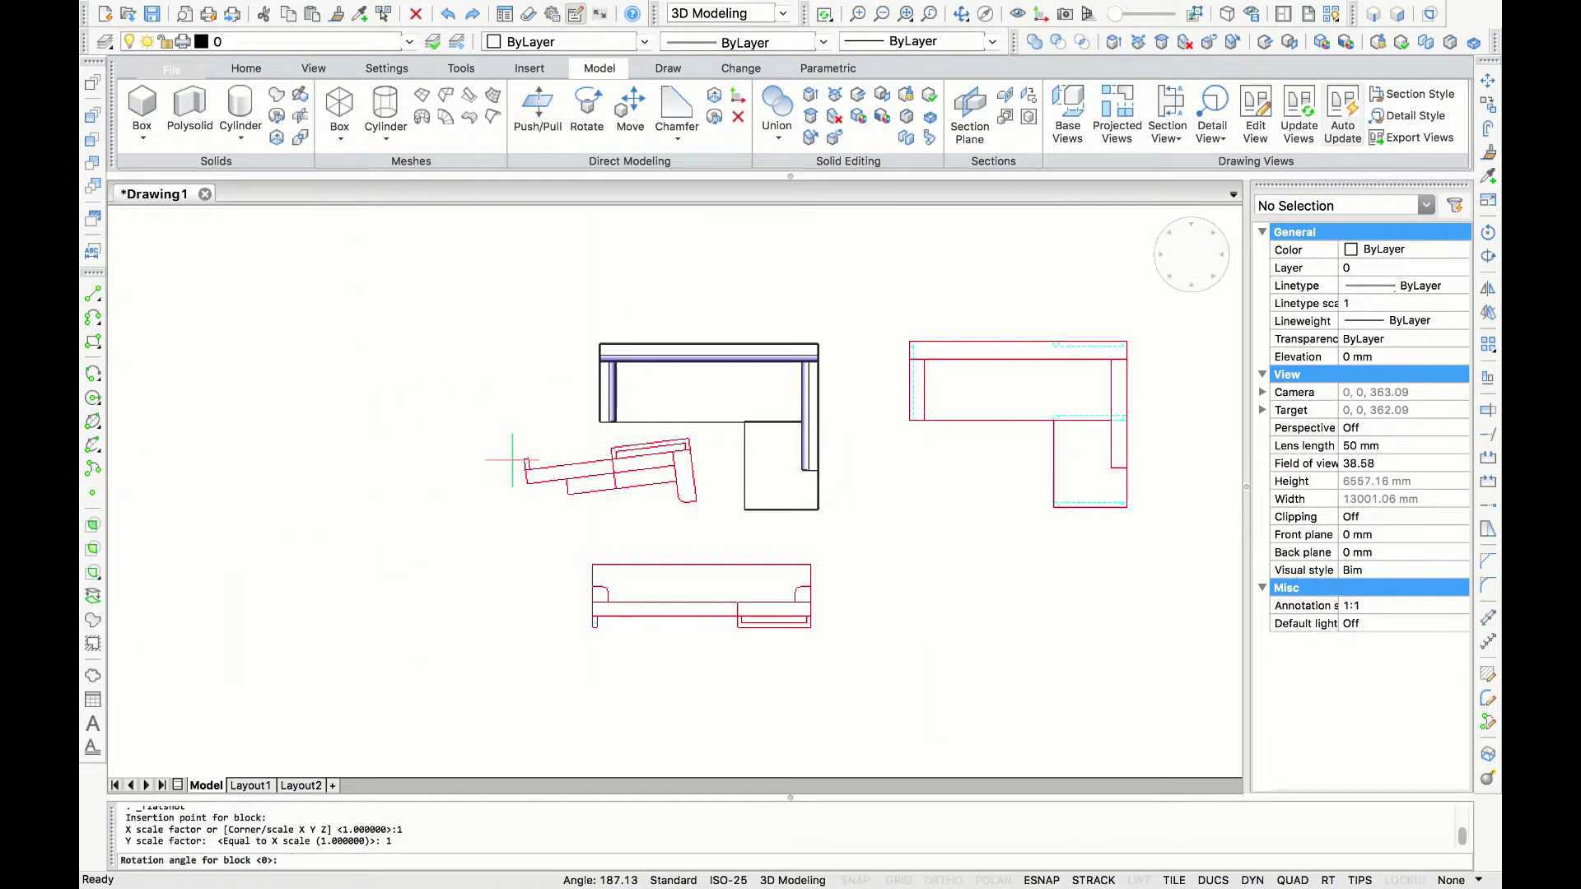
key("Return")
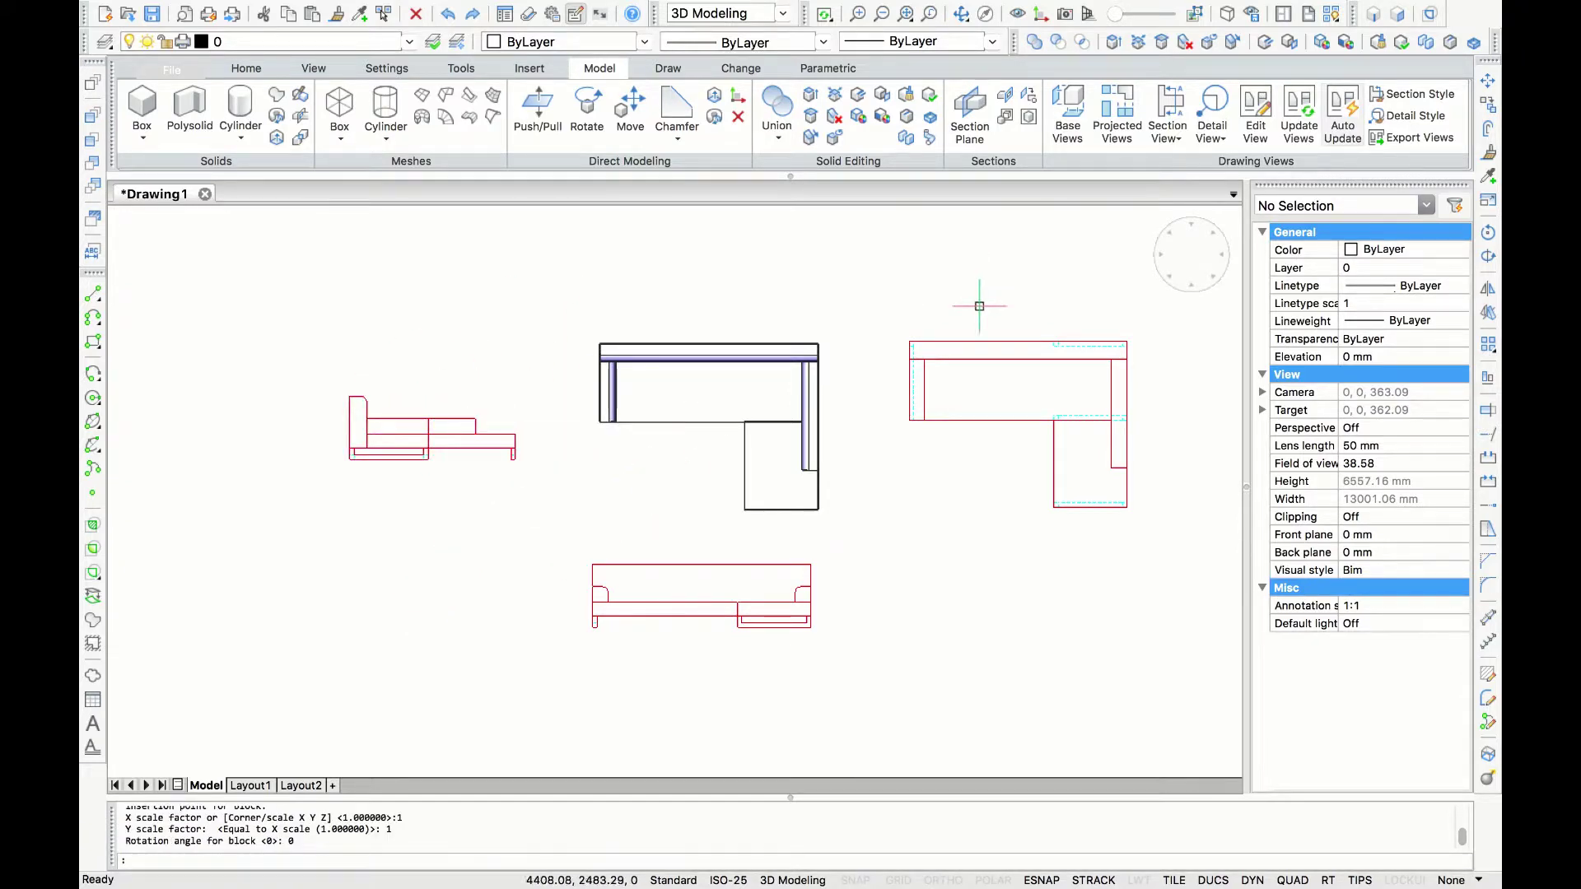
Step: Switch to the Right view and place its flatshot right of the top view
left_click(1191, 257)
left_click(1005, 116)
key("Return")
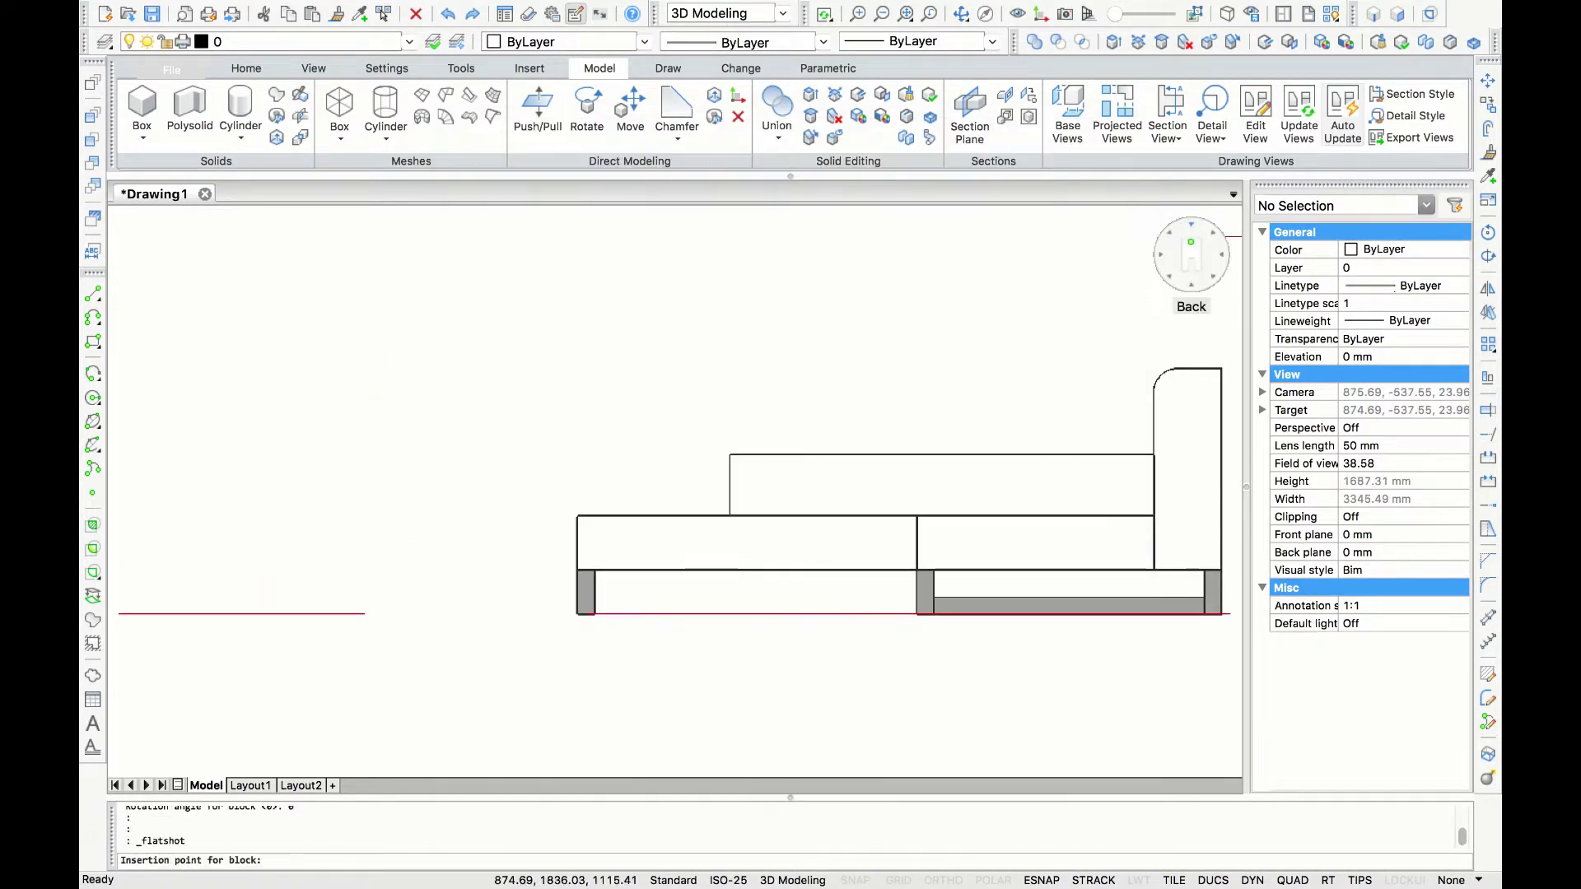
left_click(931, 487)
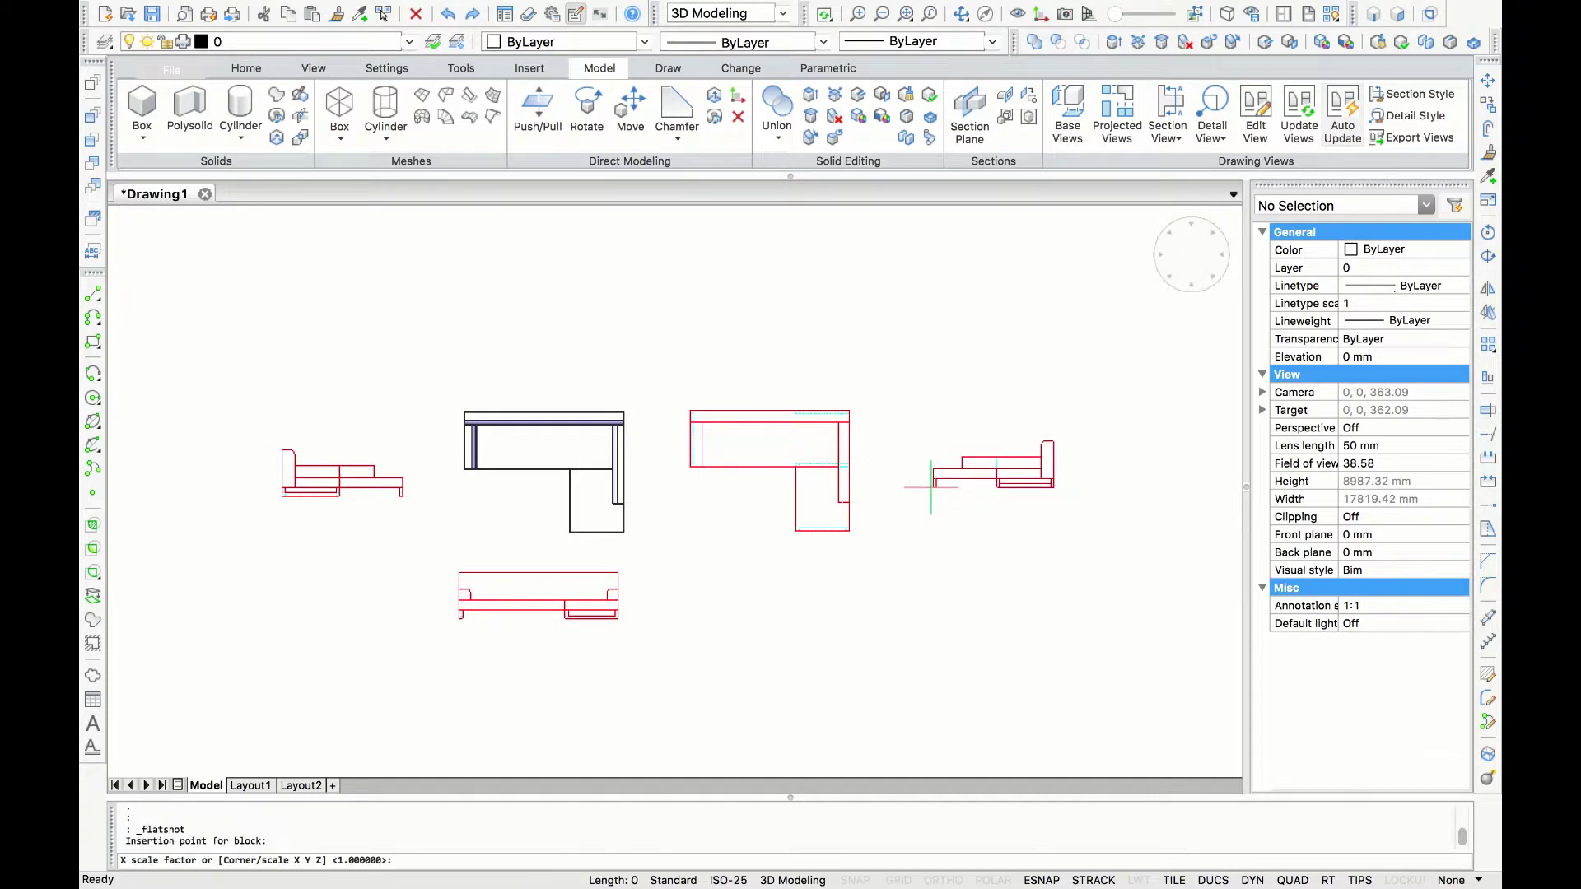
key("Return")
key("Return")
key("Return")
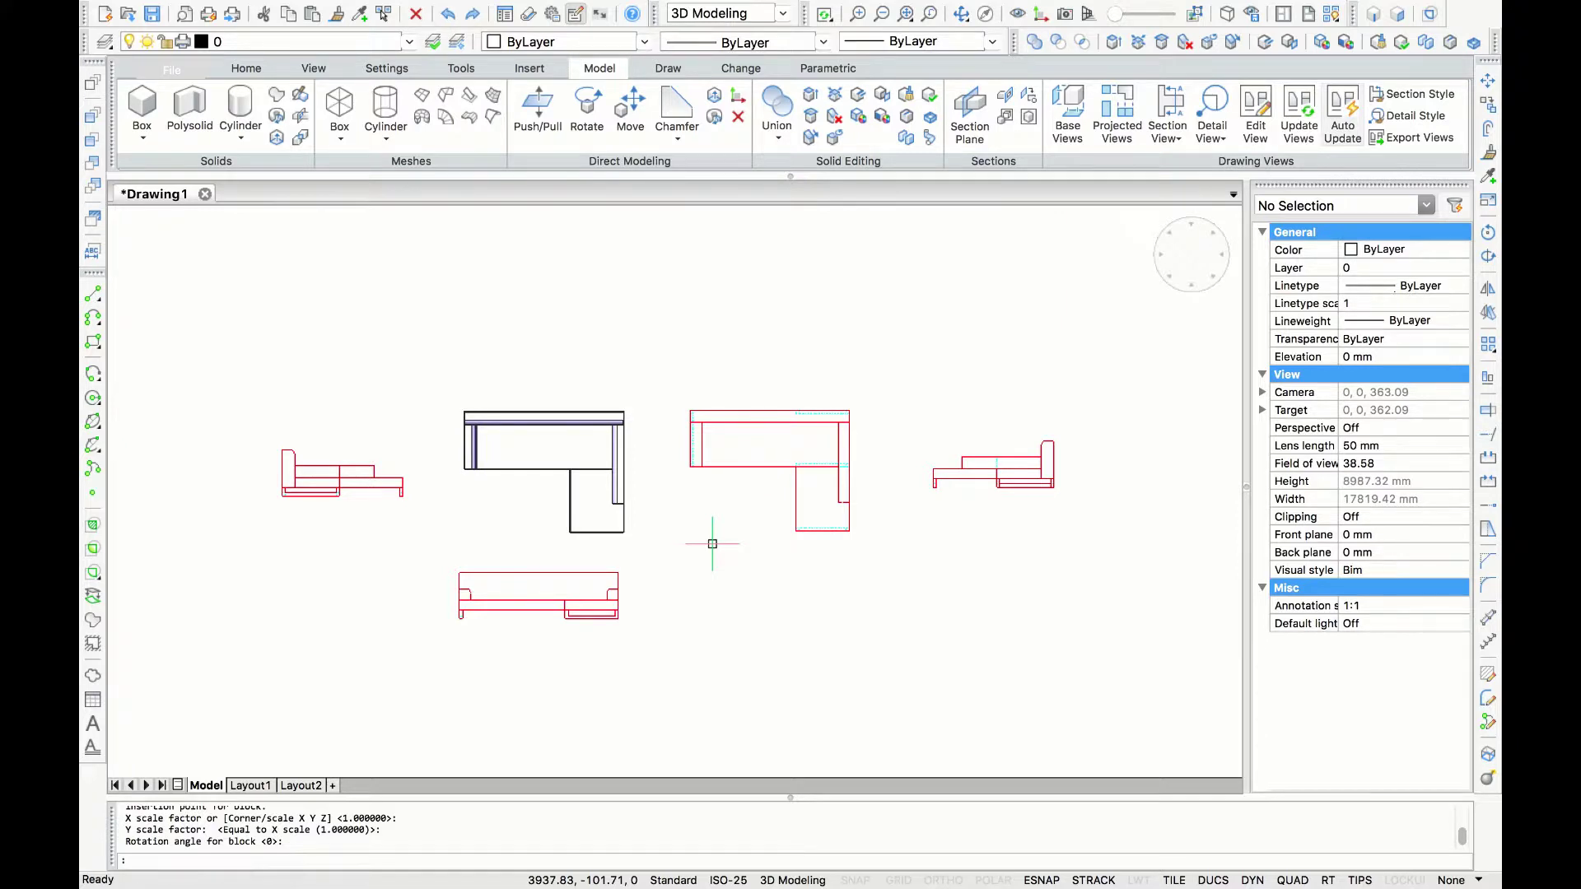
Step: Create a new layer named '3d model' with the LAYER command
middle_click_drag(713, 544, 895, 586)
type("LAYER")
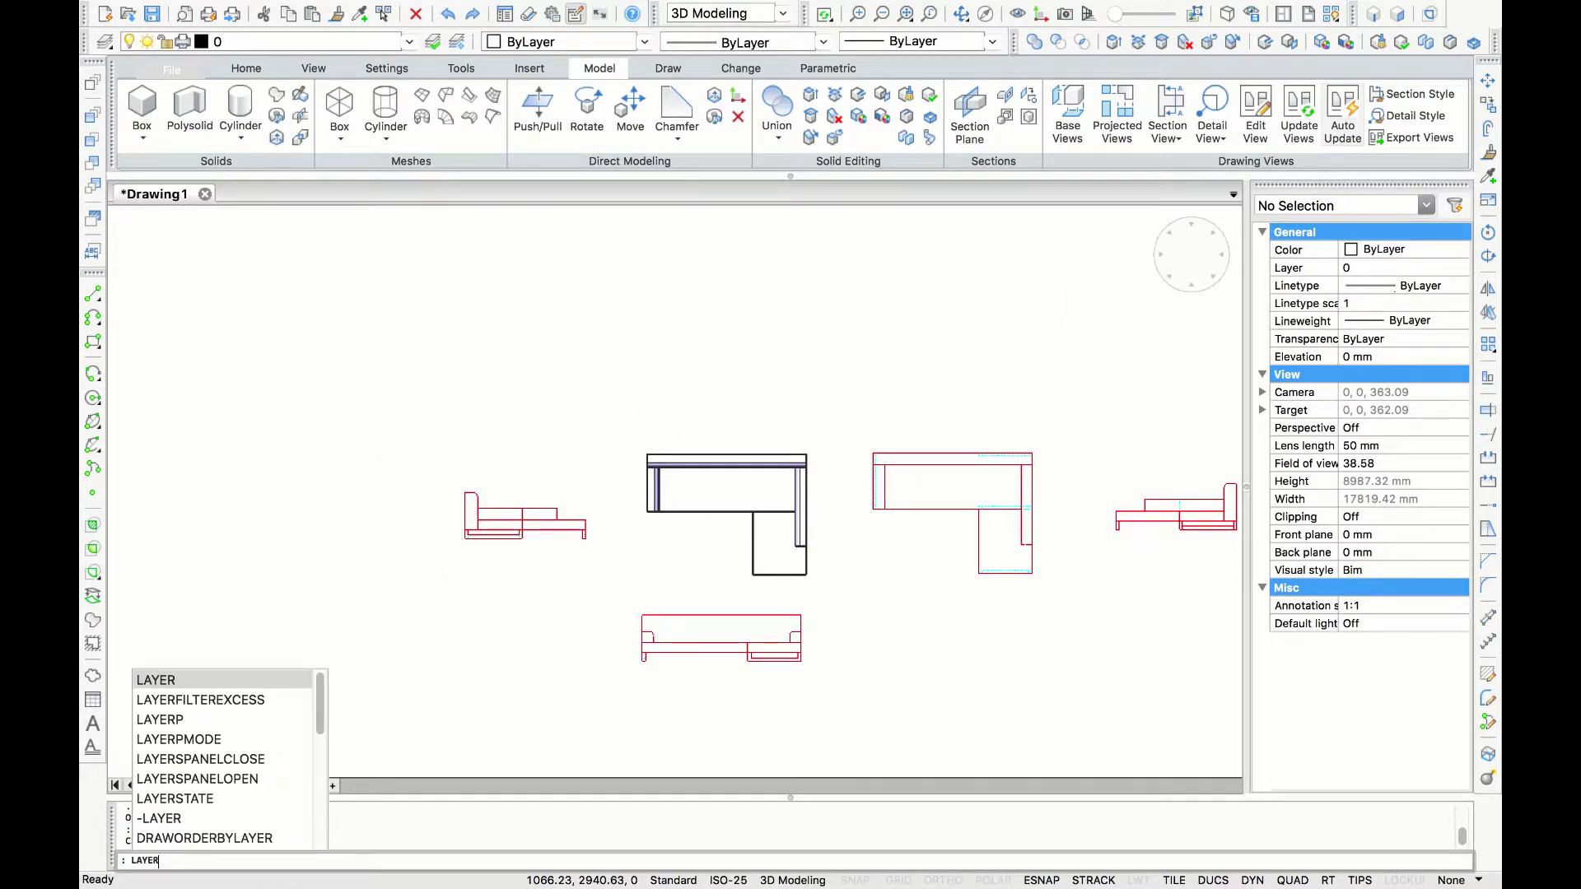
key("Return")
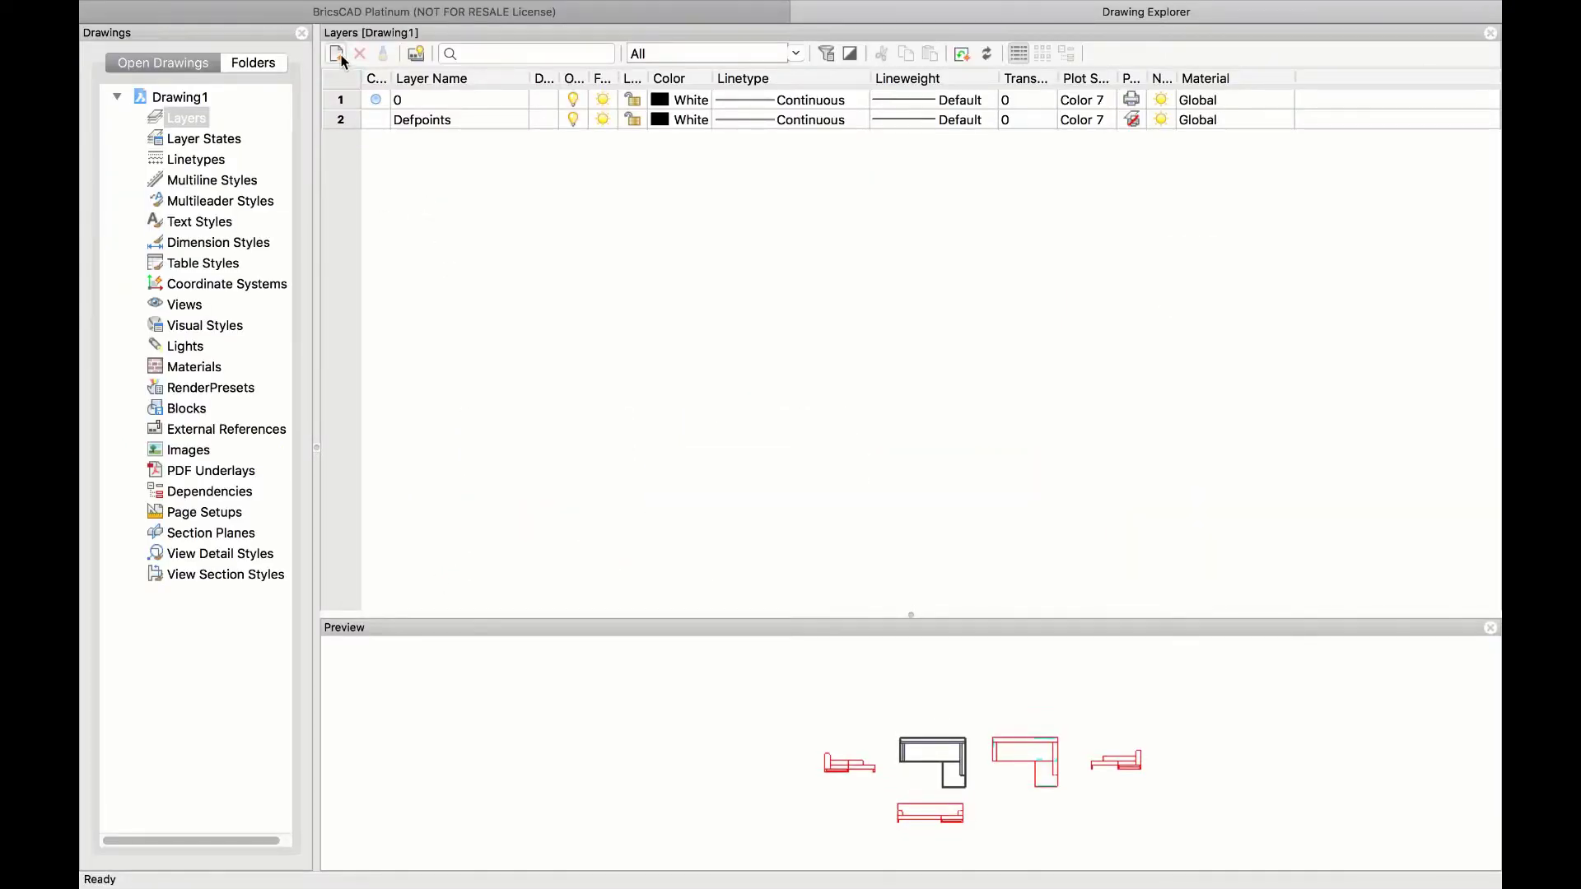
left_click(337, 54)
double_click(380, 140)
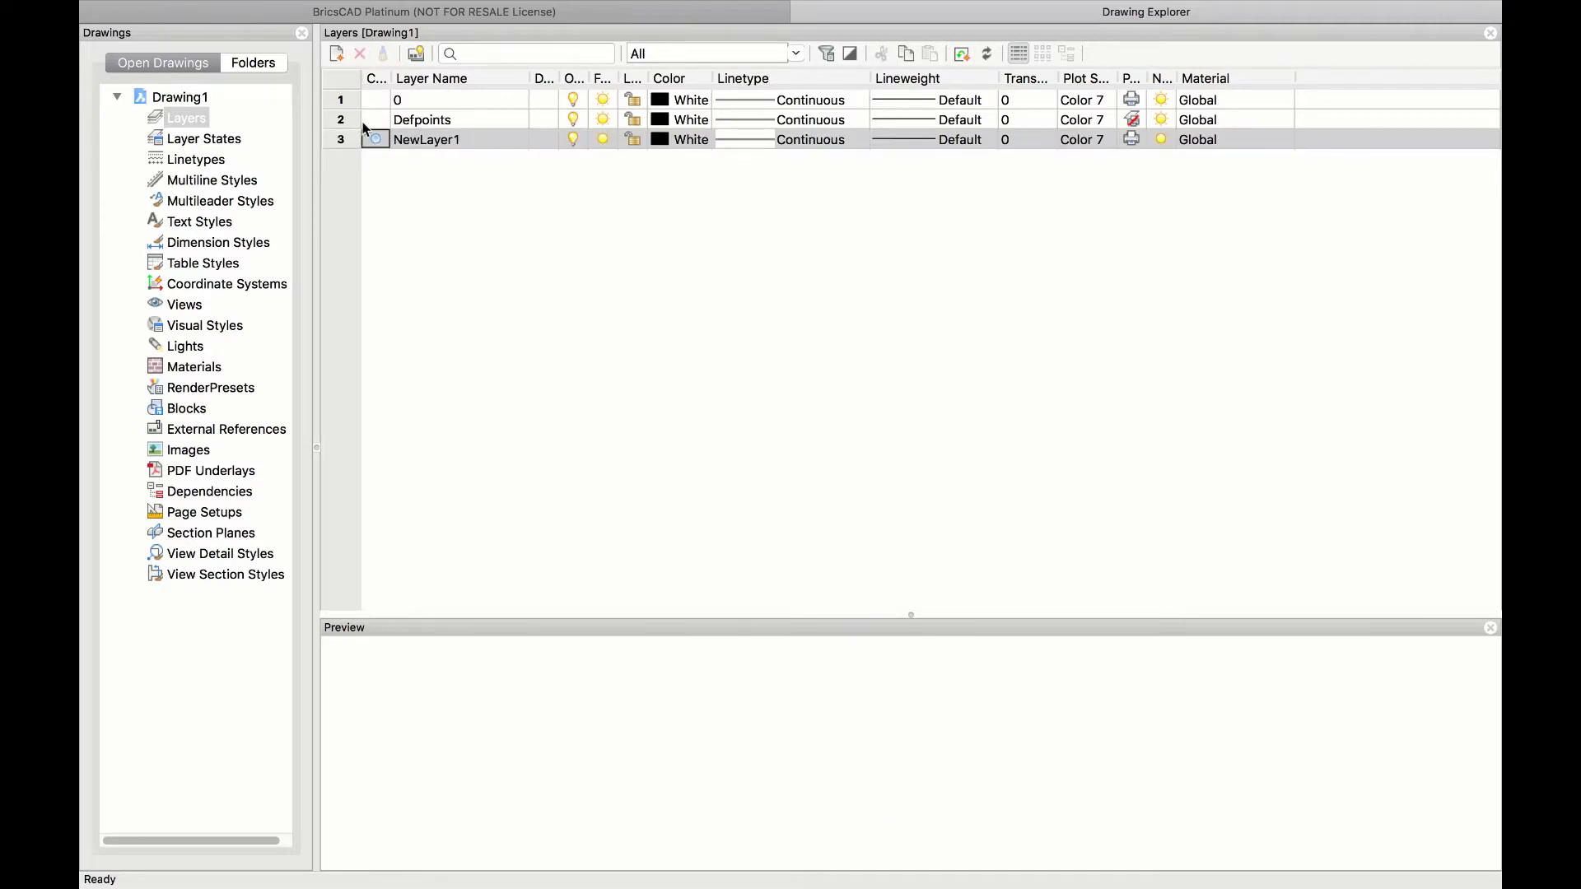
double_click(405, 140)
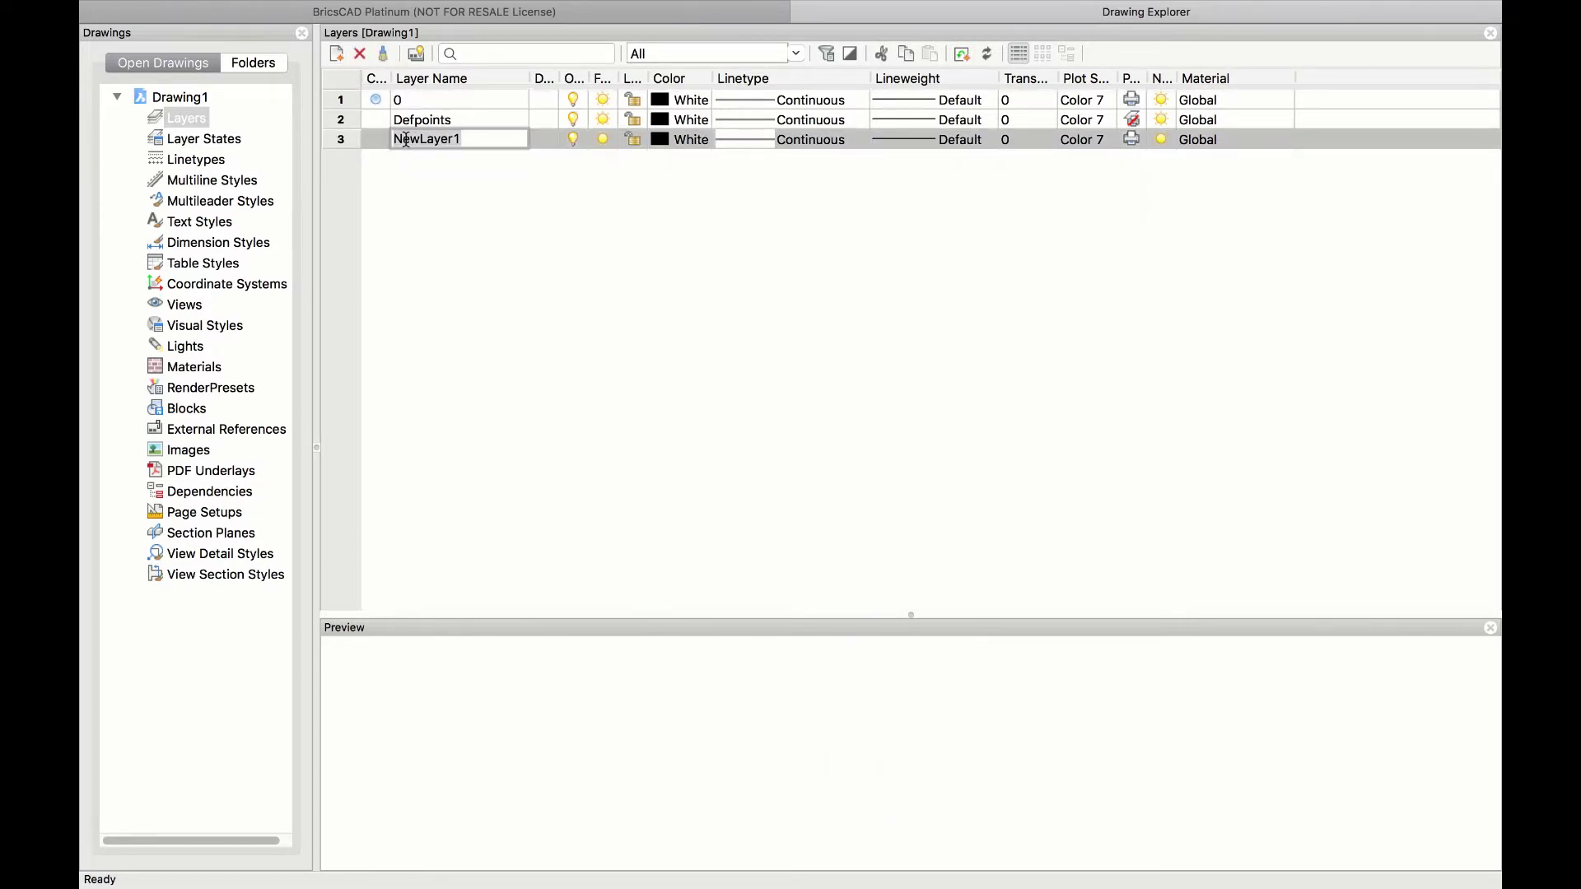
type("3d model")
key("Return")
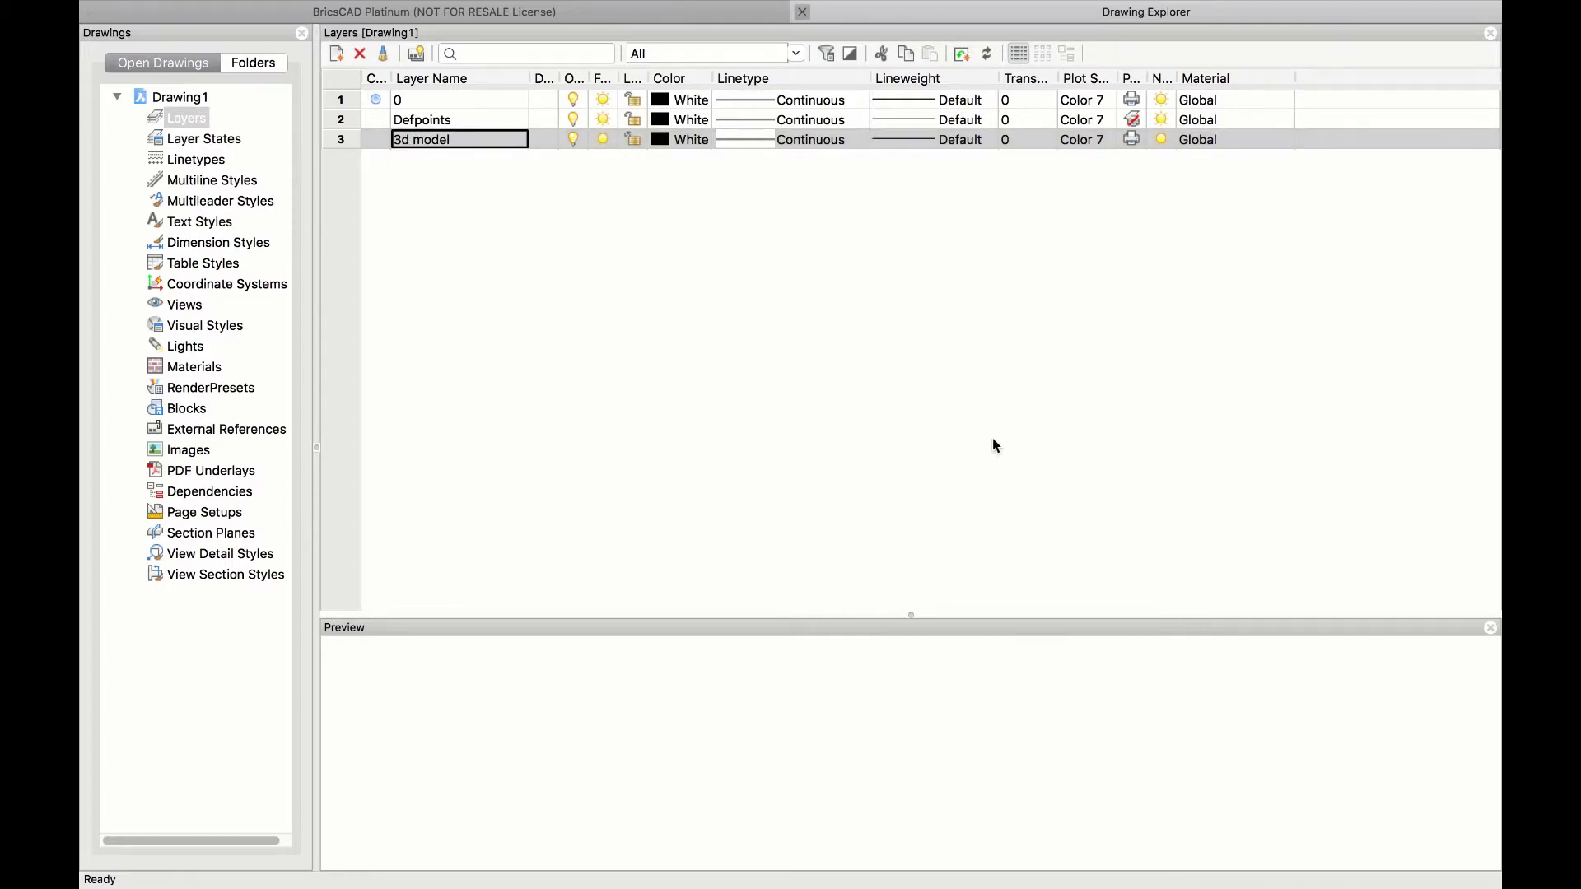
Step: Window-select the 3D sofa and move it onto the 3d model layer
key("Escape")
left_click(823, 588)
left_click(642, 435)
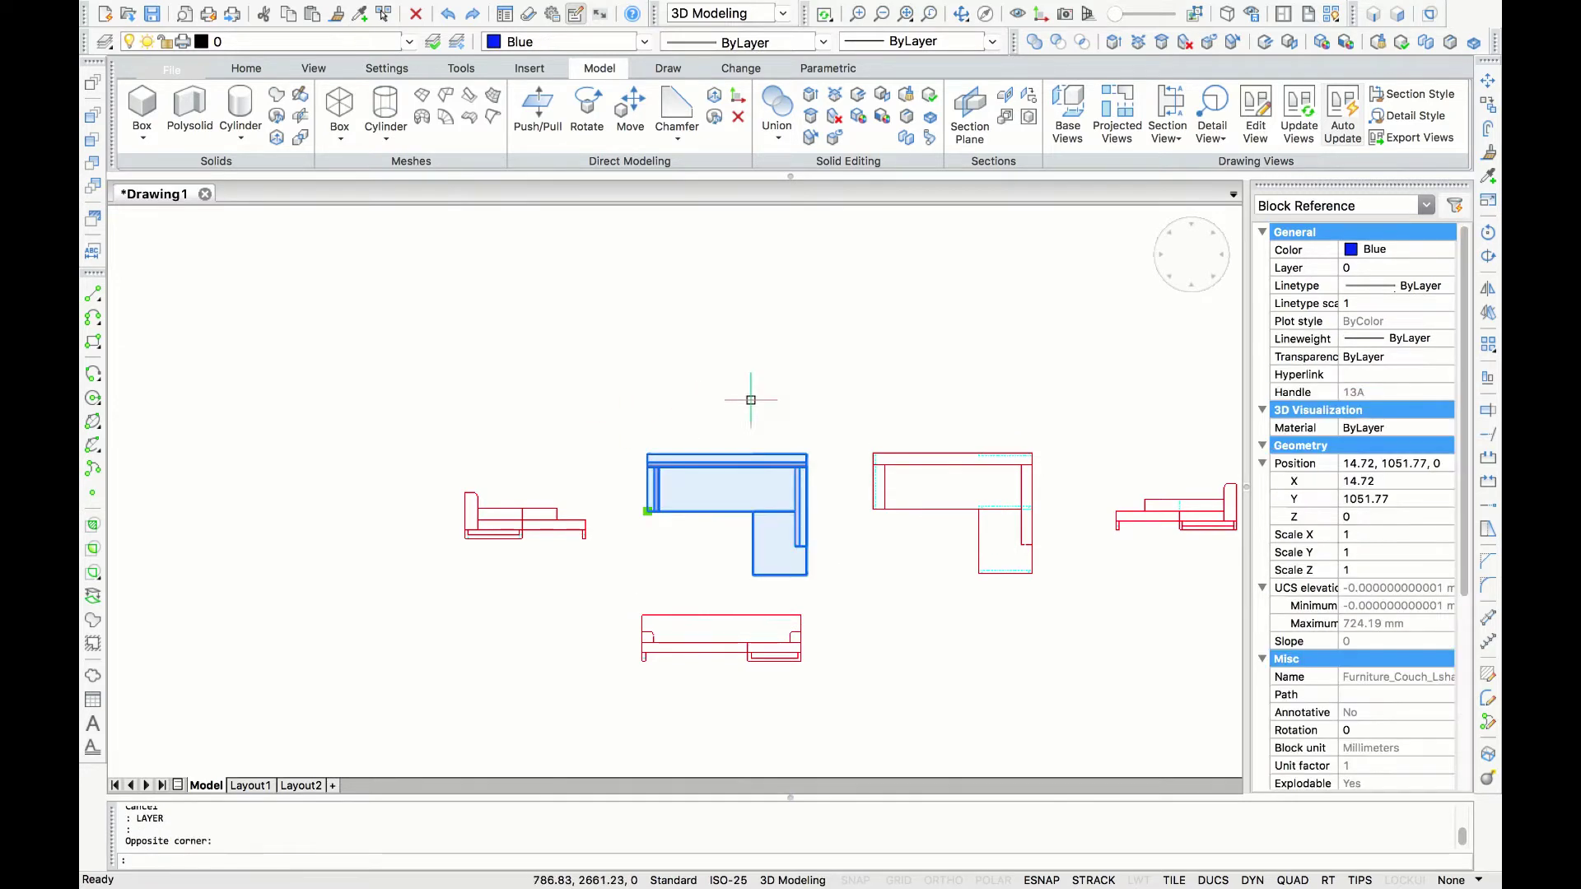
left_click(406, 42)
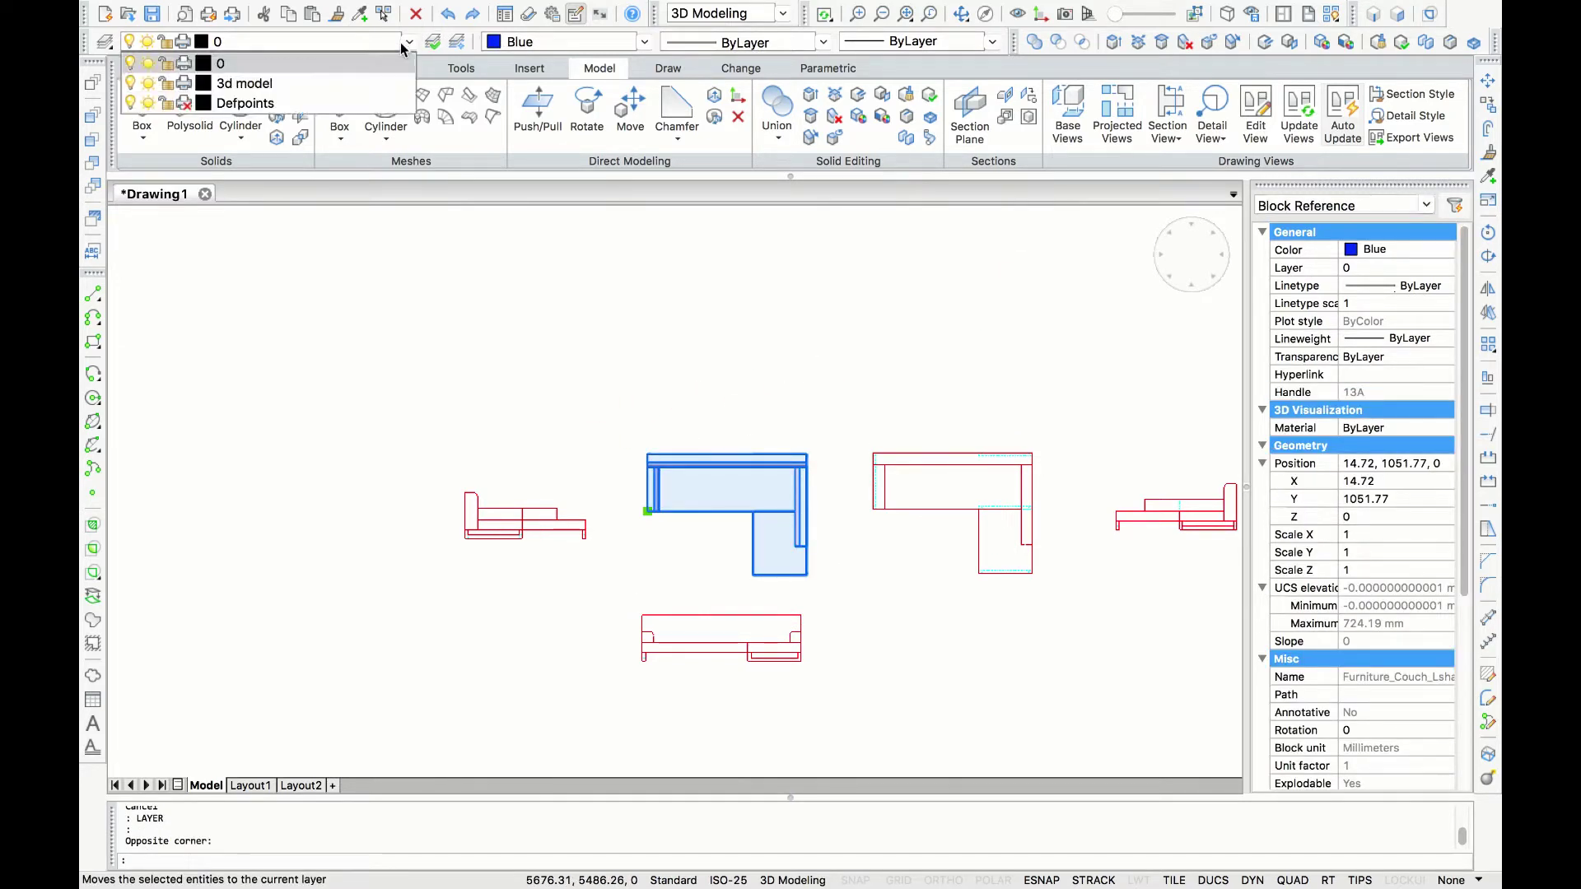
left_click(334, 85)
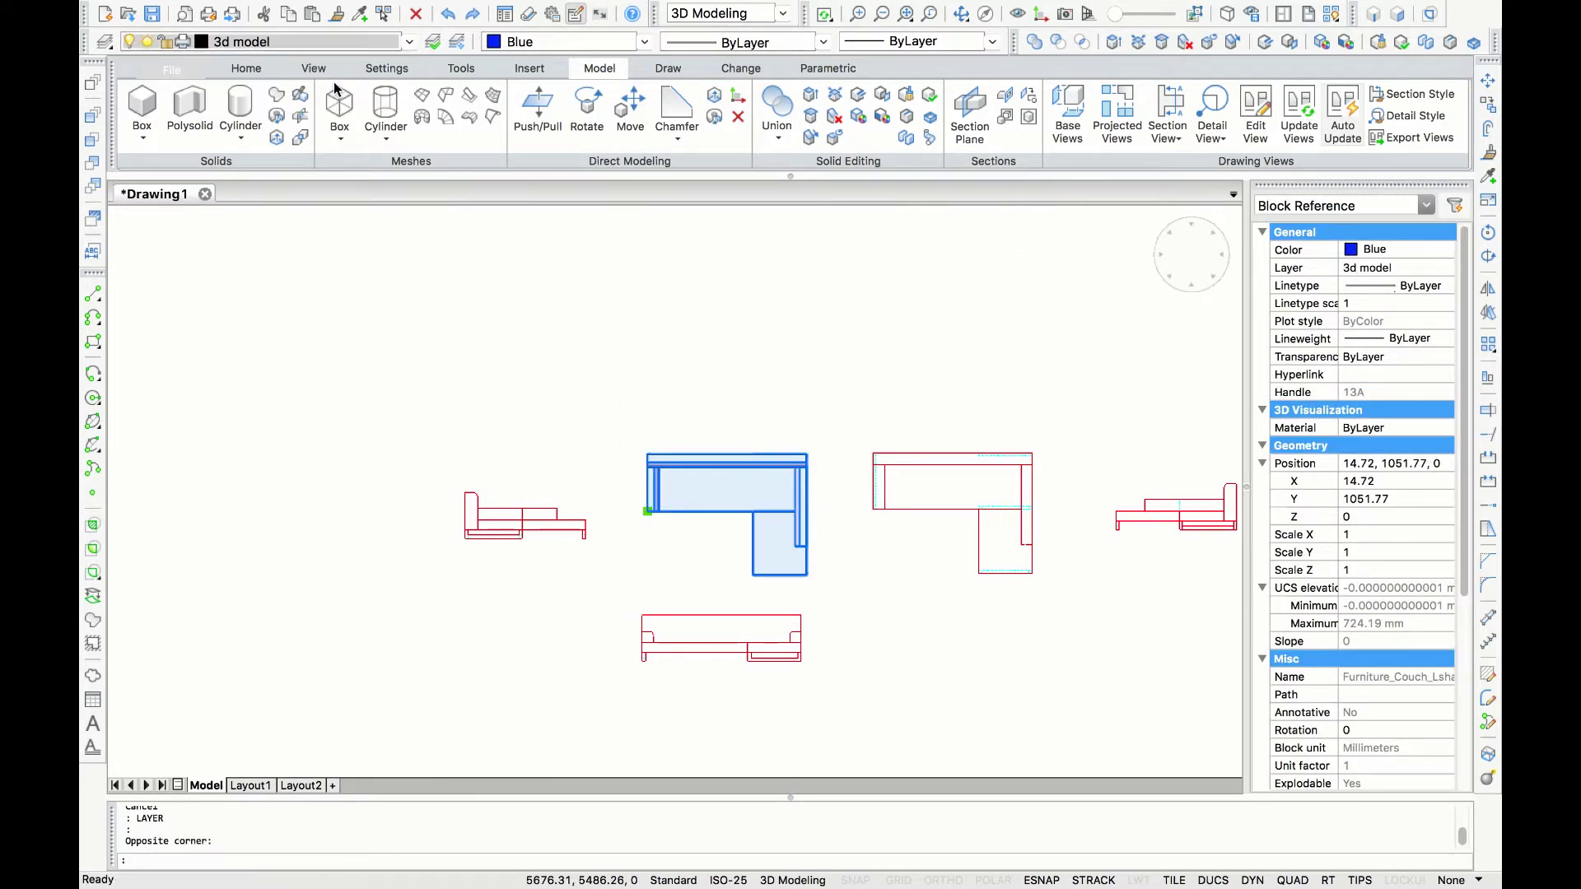
Step: Turn the 3d model layer off so only the flatshot views remain
left_click(408, 42)
left_click(130, 91)
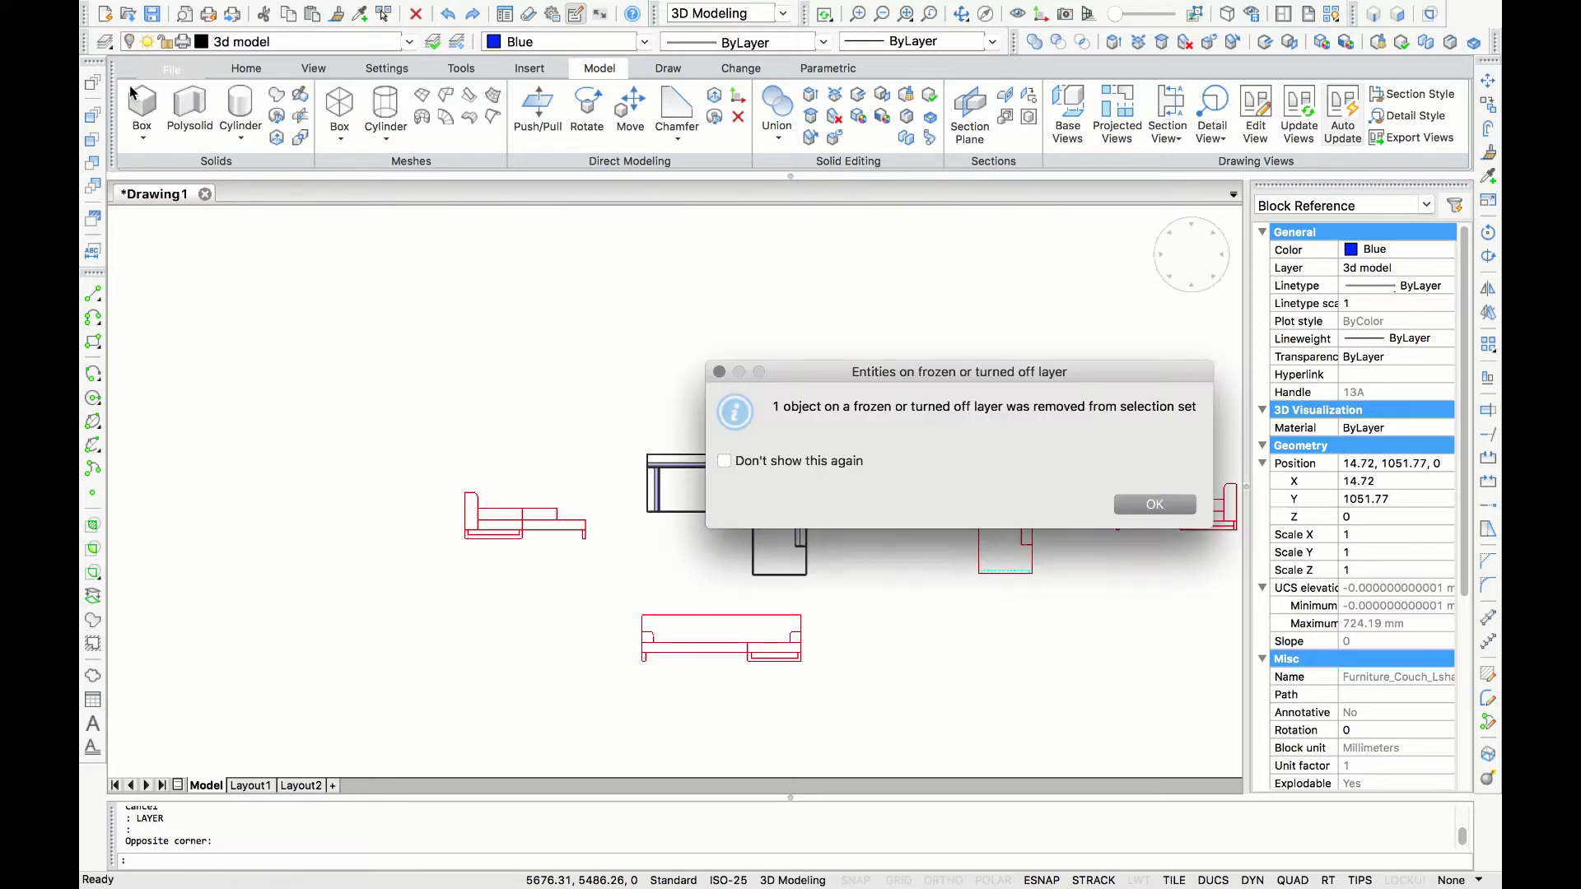
left_click(1154, 503)
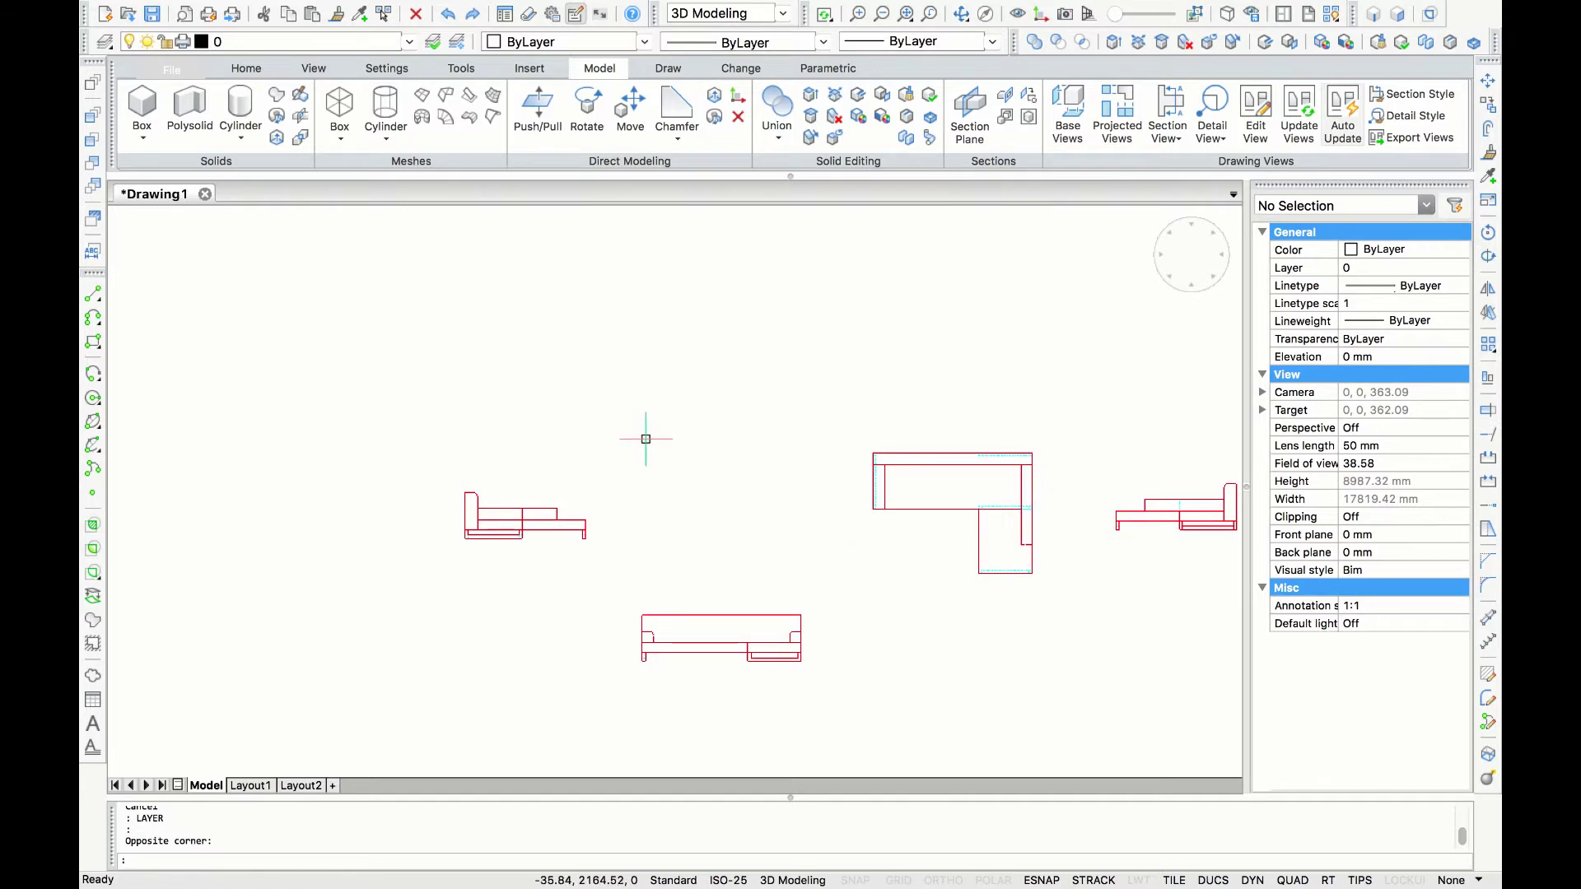
left_click(407, 42)
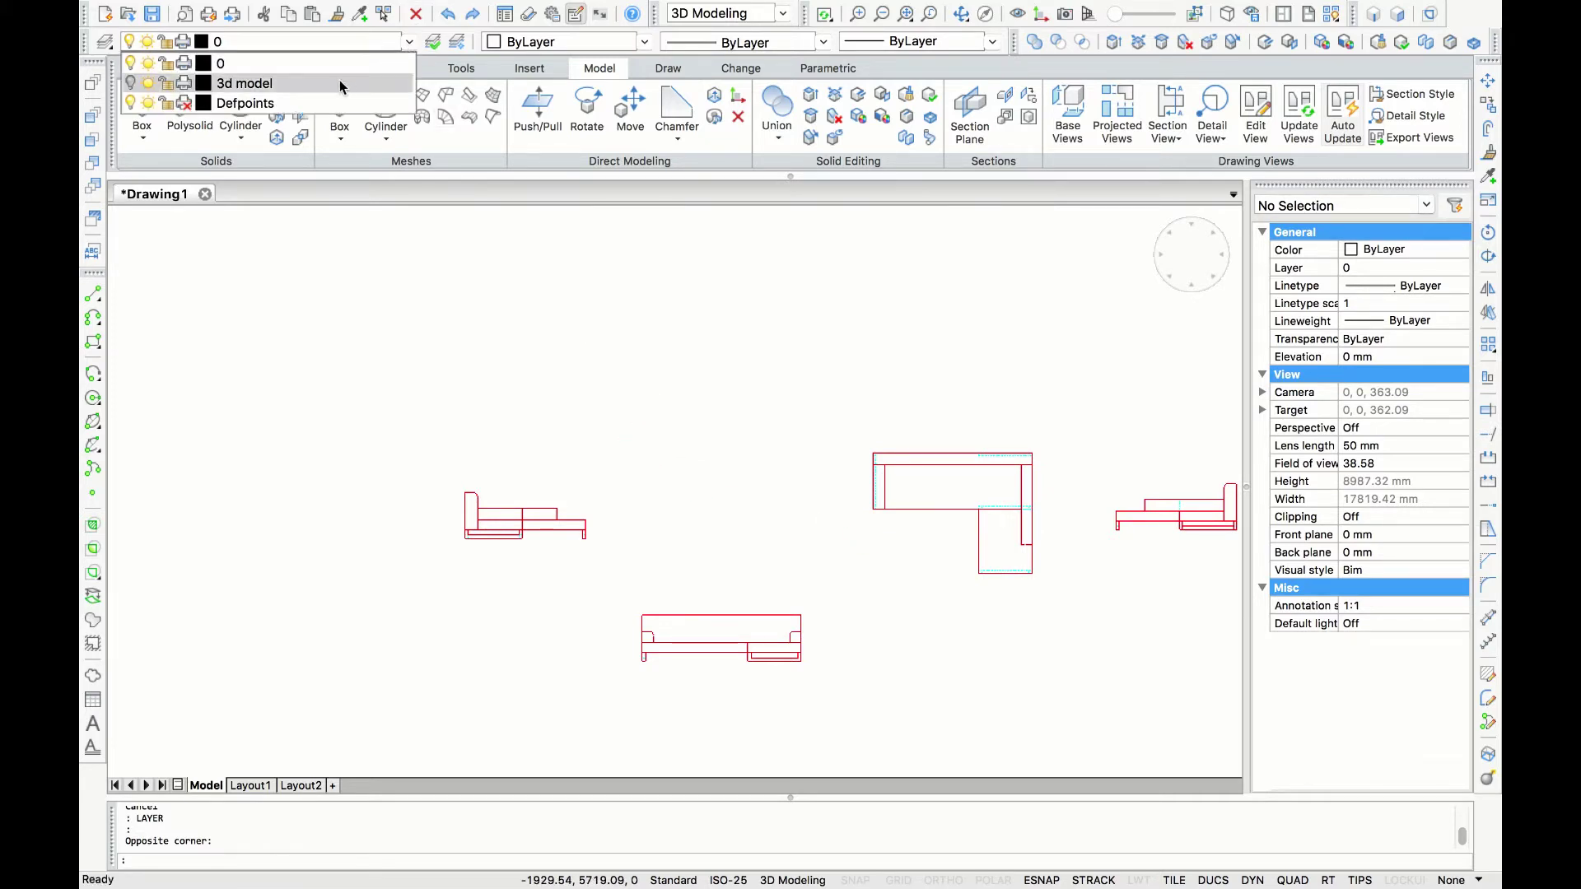
left_click(127, 83)
left_click(127, 83)
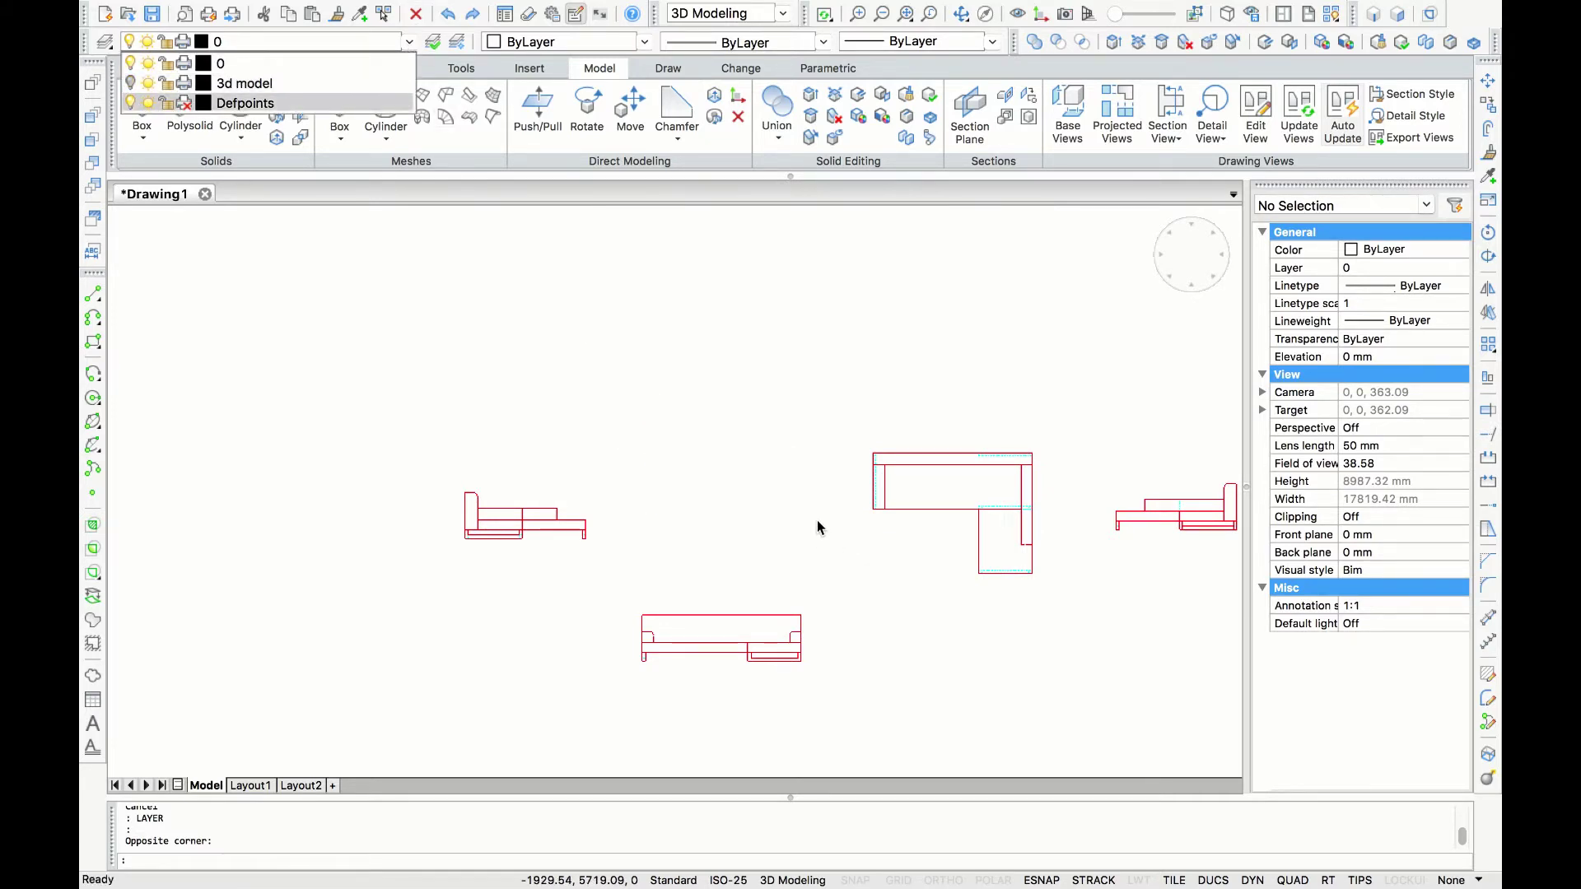
left_click(706, 392)
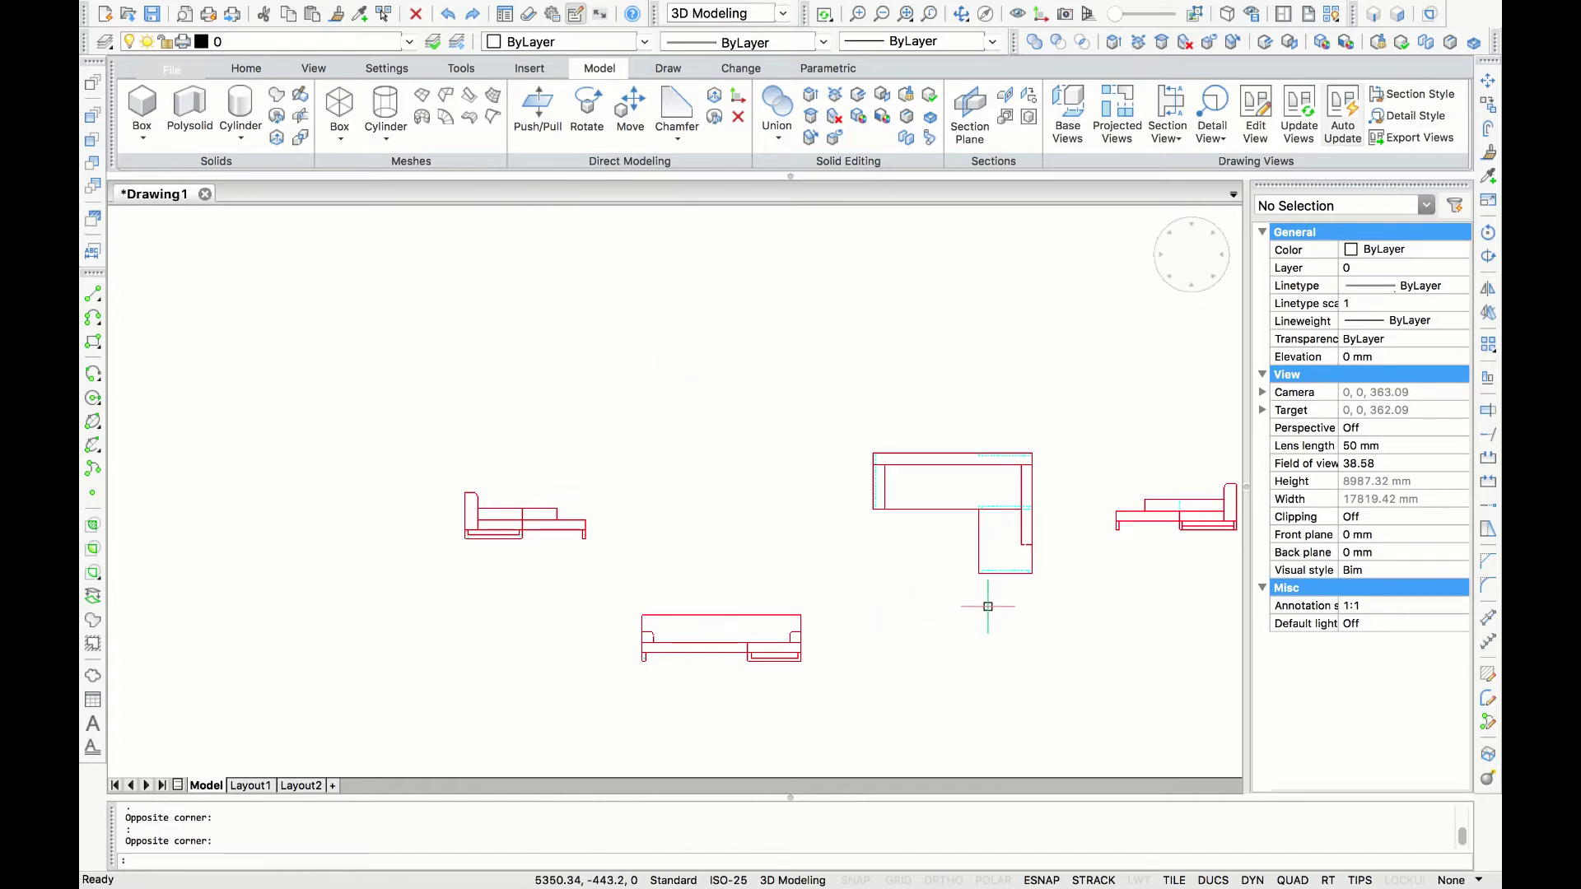
Step: Move the front sofa view to sit beneath the top view
middle_click_drag(988, 600, 902, 537)
left_click(577, 532)
type("m")
key("Return")
left_click(706, 532)
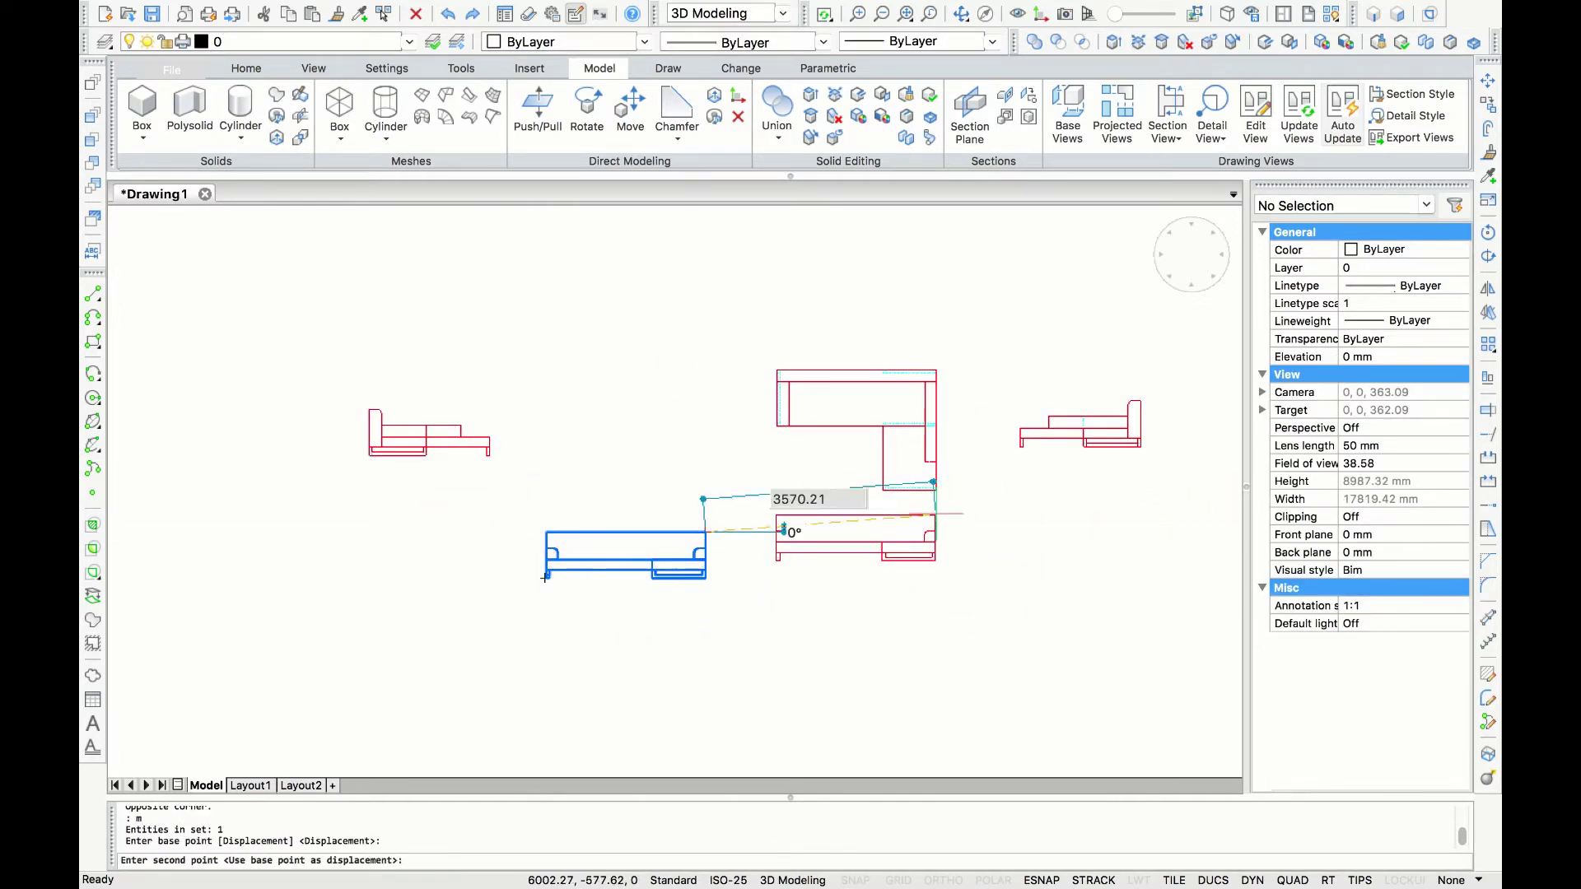
left_click(936, 505)
middle_click_drag(1176, 525, 1019, 490)
left_click_drag(1038, 412, 857, 353)
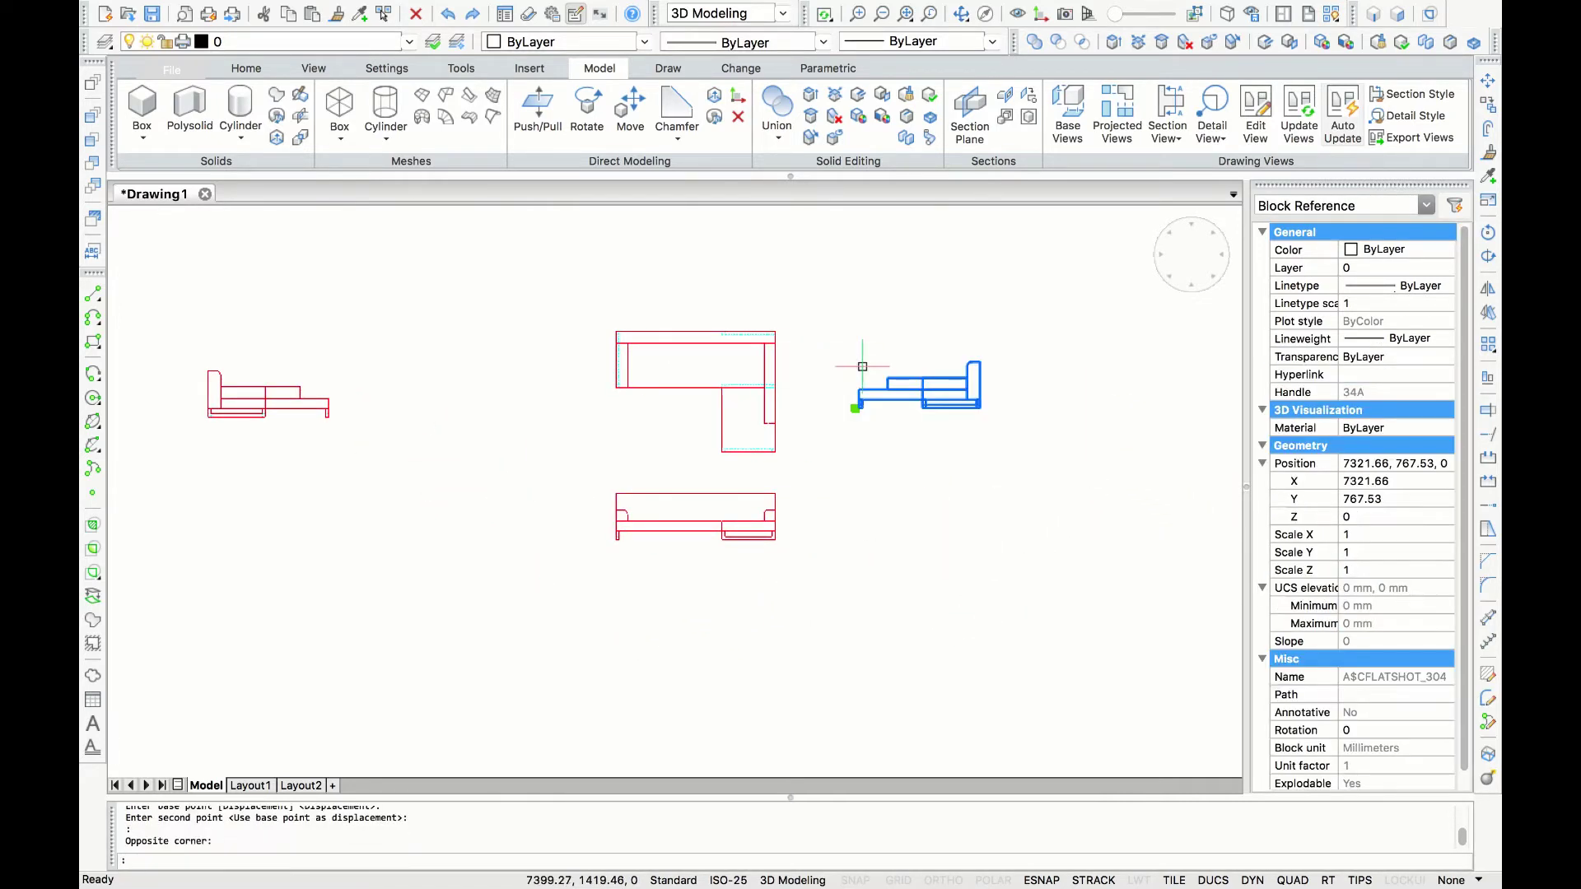
key("Escape")
scroll(775, 551, "up", 5)
Step: Draw two horizontal 1000 mm helper lines from the sofa corners
type("l")
key("Return")
left_click(780, 499)
type("1000")
key("Return")
key("Return")
middle_click_drag(668, 526, 1119, 565)
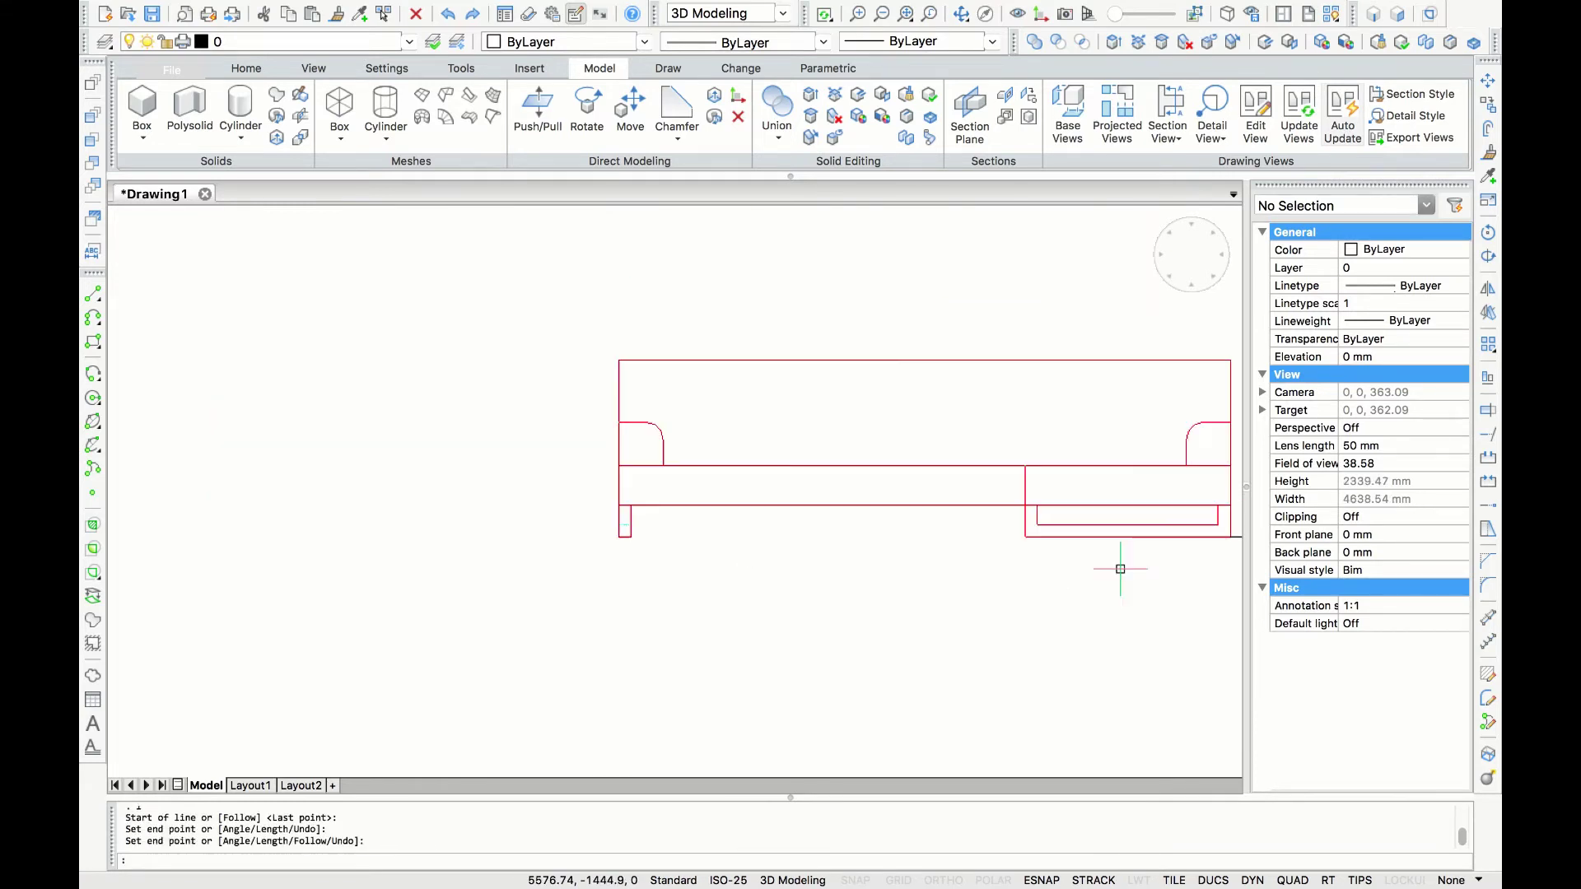
key("Return")
left_click(615, 537)
type("1000")
key("Return")
key("Return")
Step: Move the side view onto the helper lines, level with the front view
scroll(1048, 487, "down", 3)
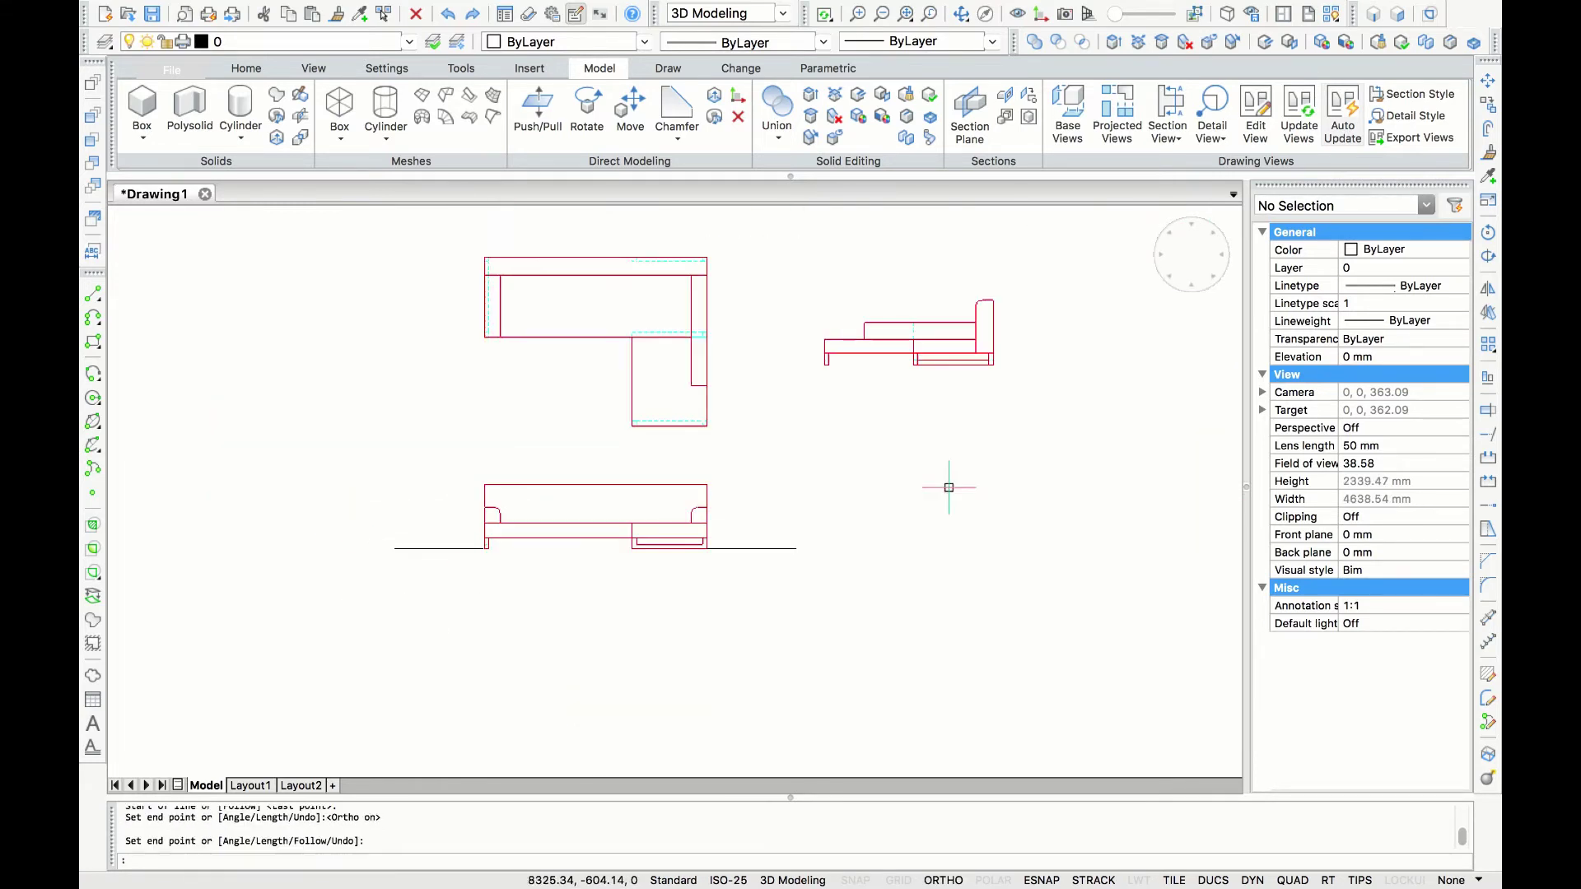
scroll(1048, 487, "up", 2)
left_click_drag(1186, 215, 828, 375)
type("m")
key("Return")
scroll(437, 536, "down", 4)
scroll(381, 529, "up", 6)
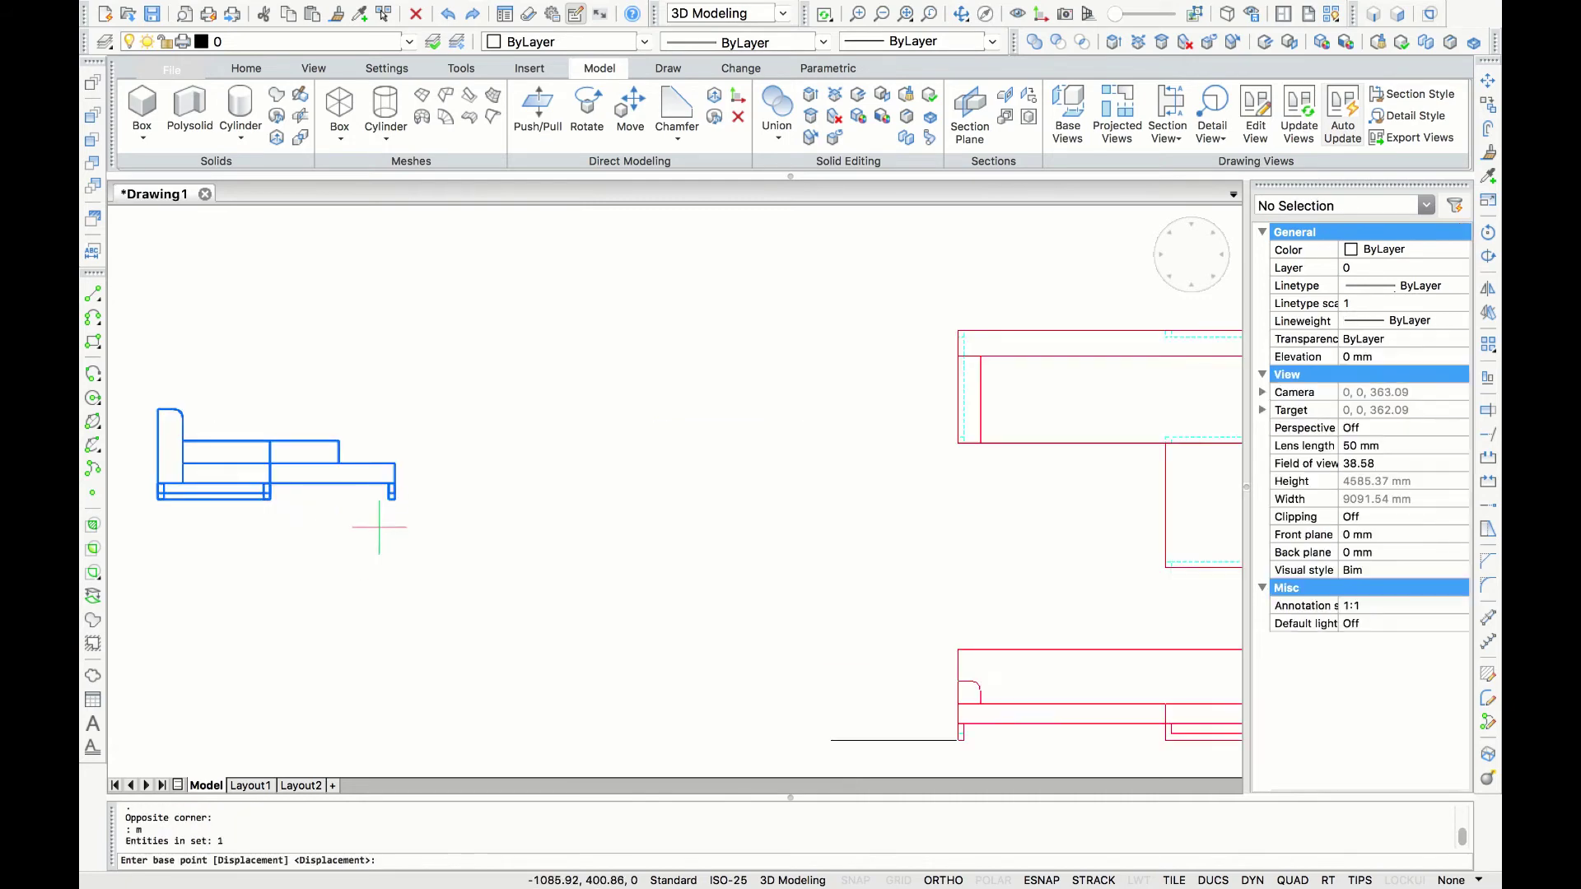
left_click(422, 462)
Step: Delete the two helper lines and recentre the arranged views
scroll(494, 511, "down", 4)
left_click(607, 540)
key("Delete")
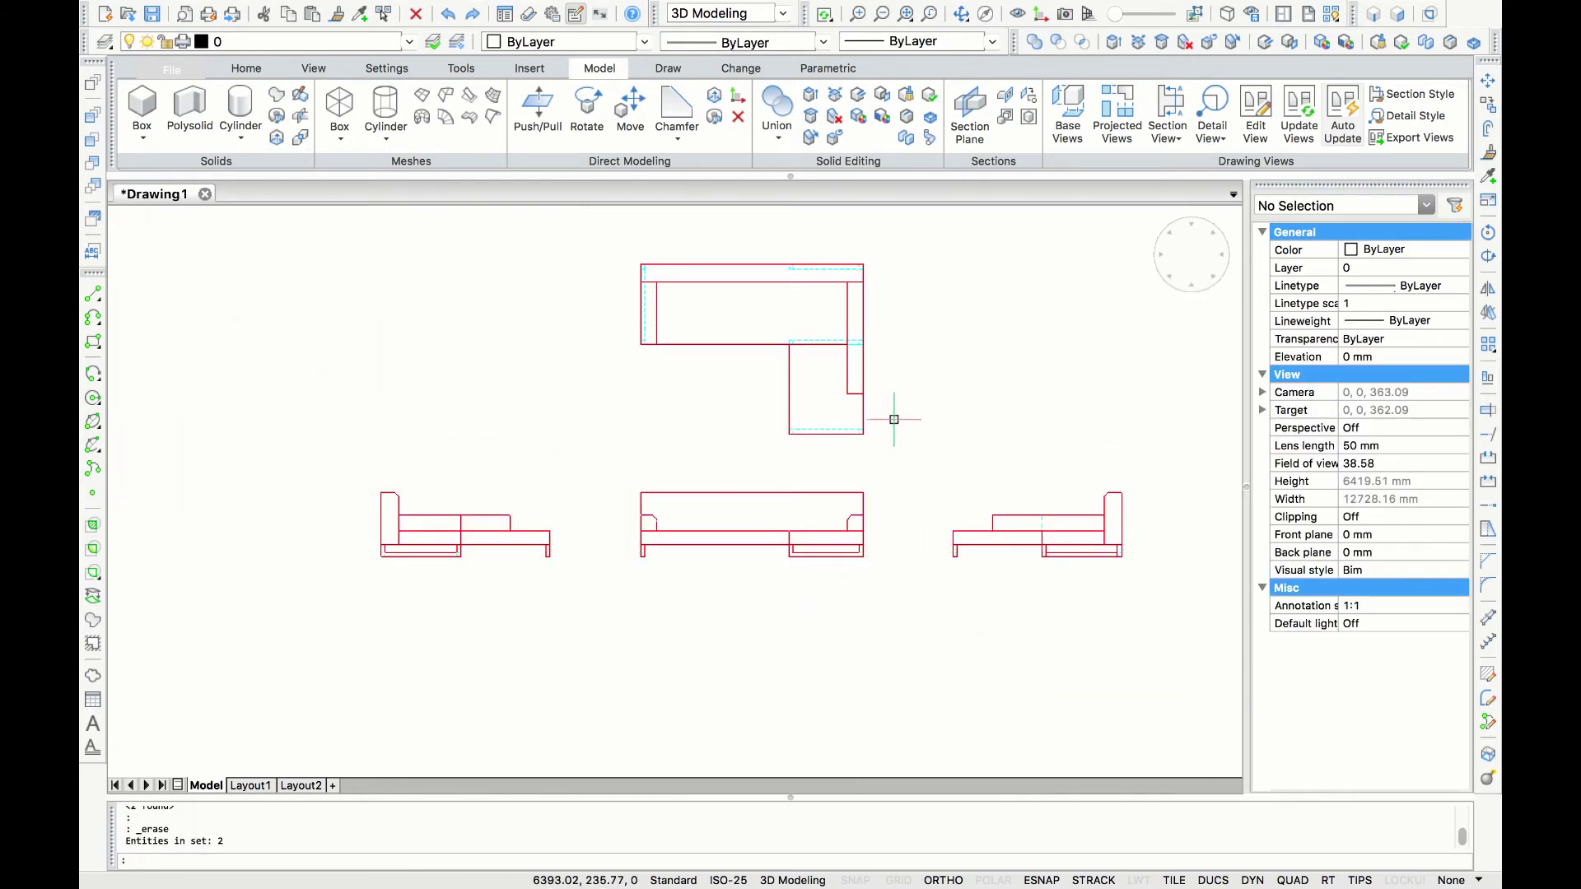
scroll(1009, 409, "up", 1)
scroll(1015, 397, "up", 1)
scroll(946, 428, "down", 1)
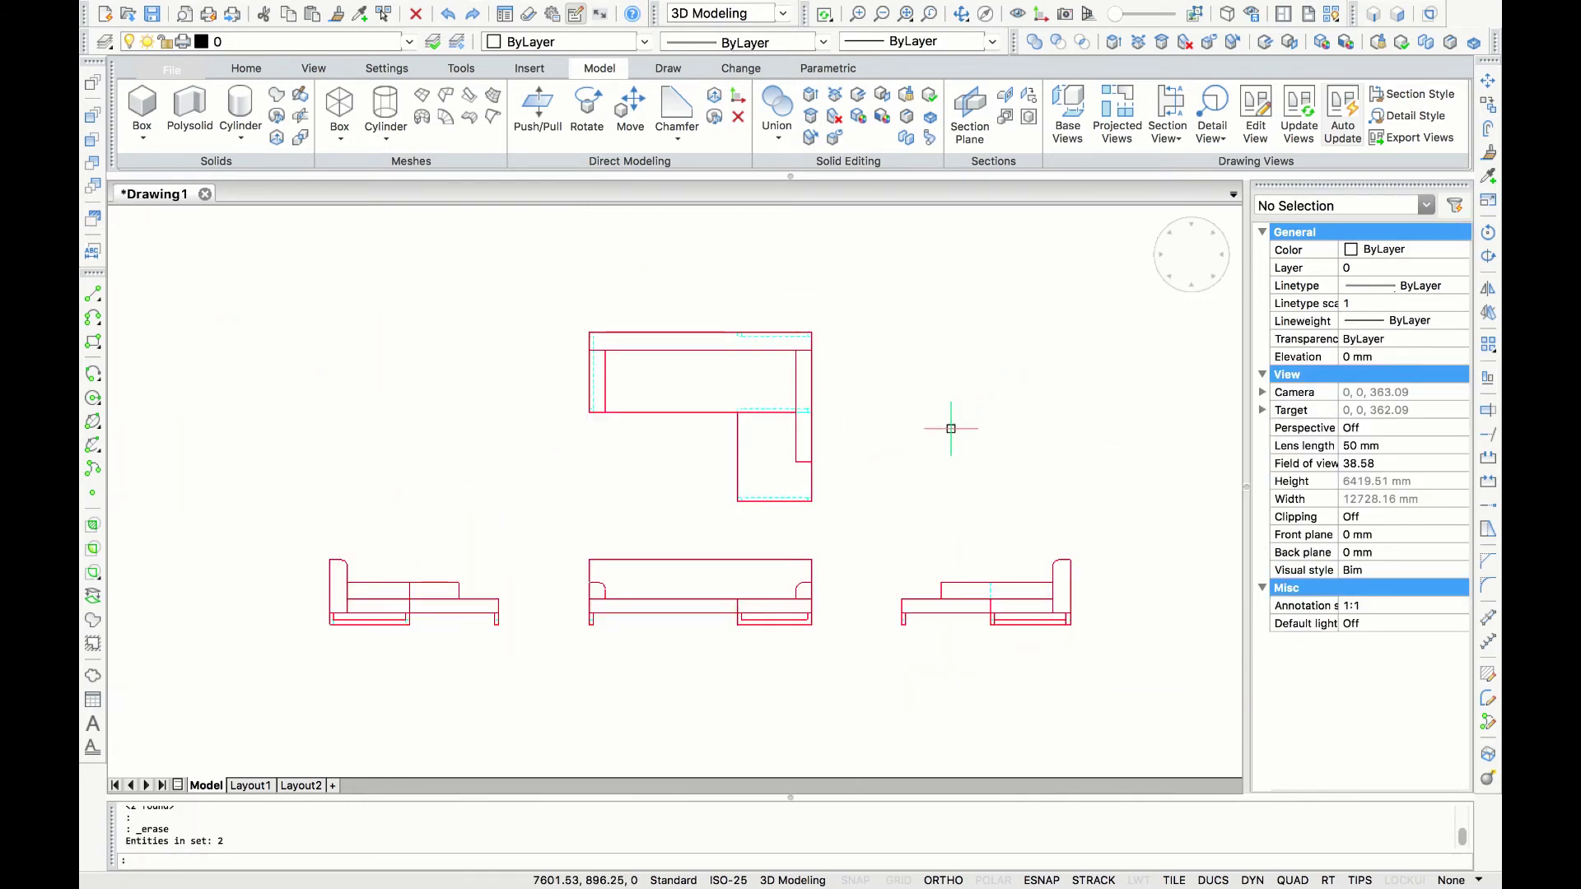
scroll(911, 452, "up", 2)
middle_click_drag(912, 453, 990, 442)
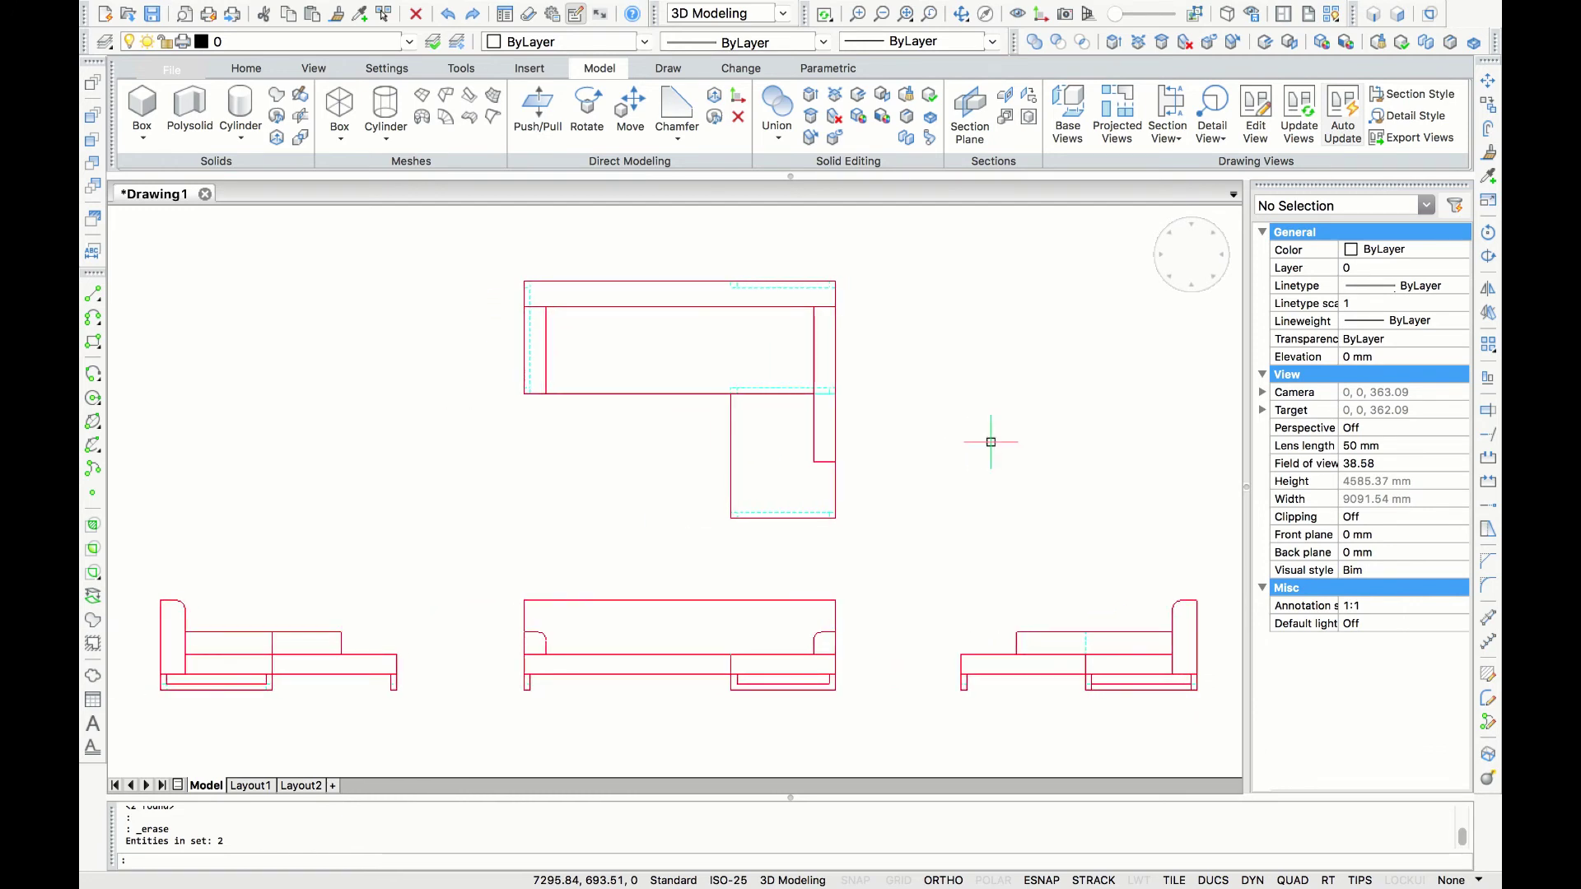